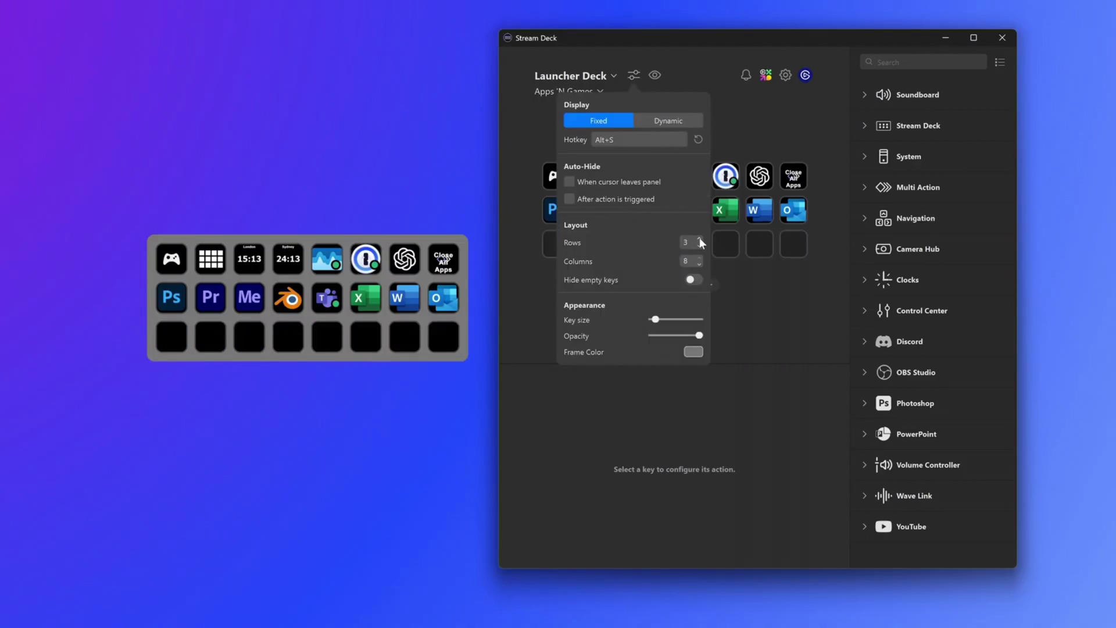
# Raise the Launcher Deck's row count to 5 rows.
pyautogui.click(699, 240)
pyautogui.click(700, 240)
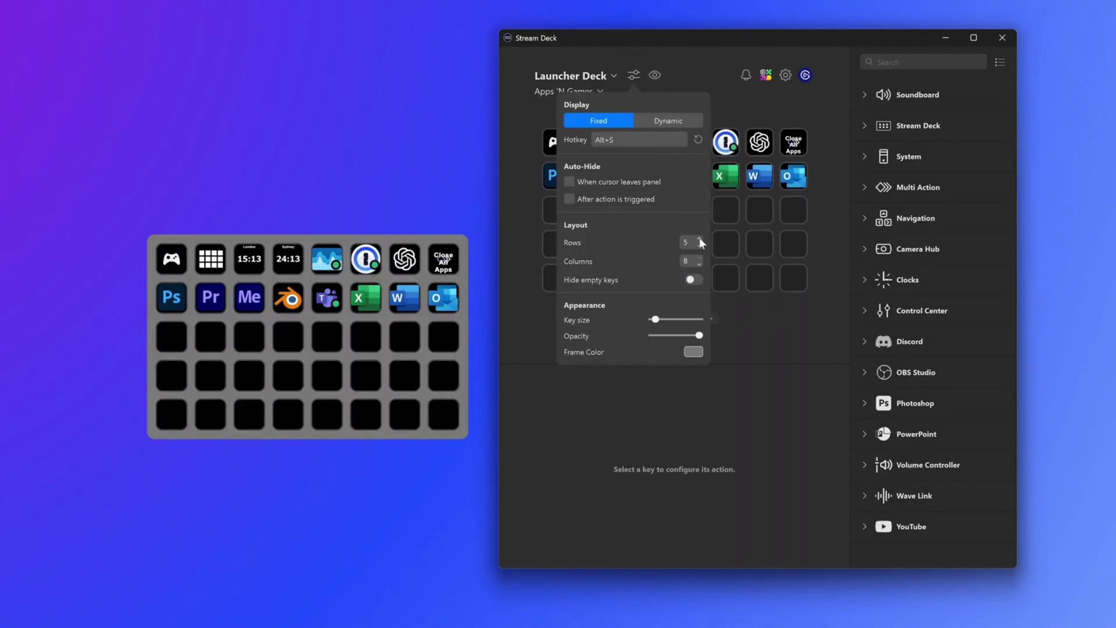
pyautogui.click(699, 240)
pyautogui.click(699, 240)
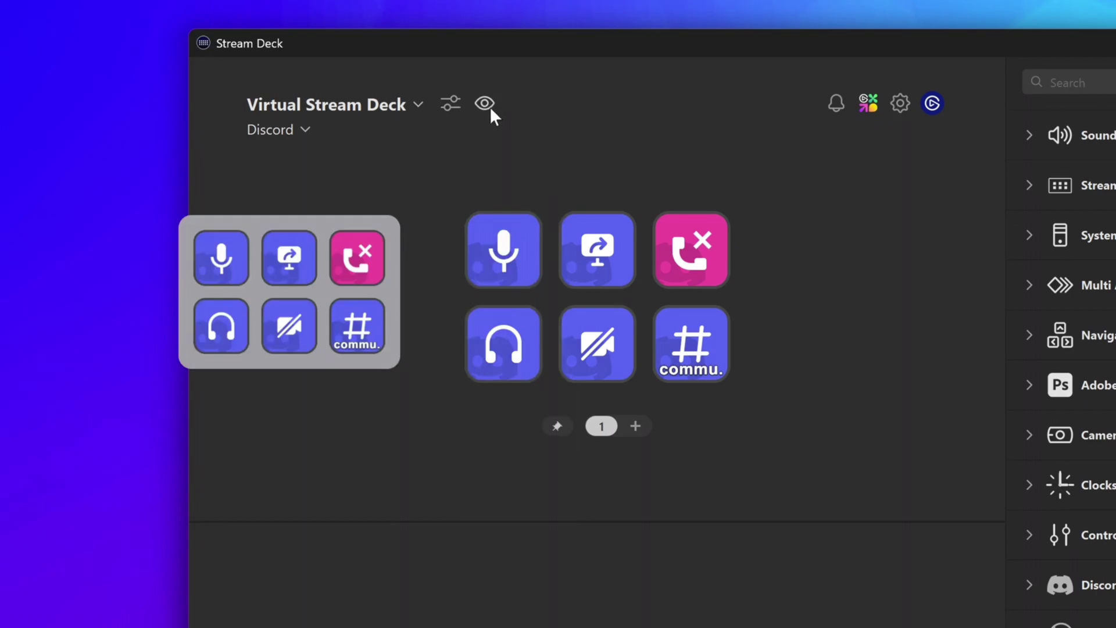
pyautogui.click(486, 105)
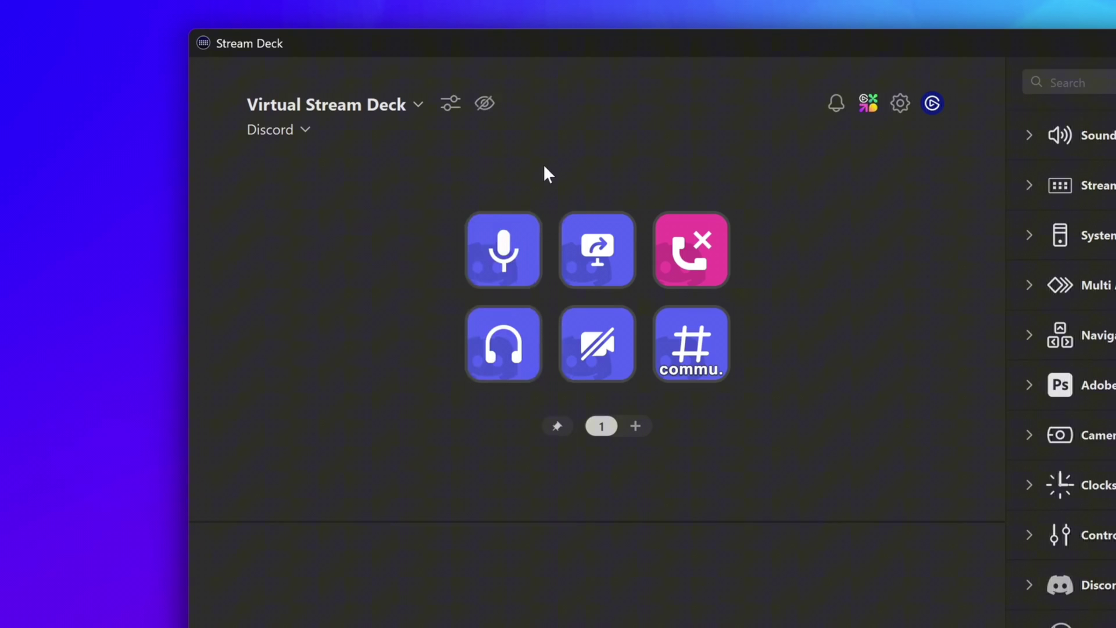
# Set Virtual Stream Deck 1 to 1 row, 4 columns with Hide empty keys on, adjusting opacity and frame colour.
pyautogui.click(451, 104)
pyautogui.click(588, 191)
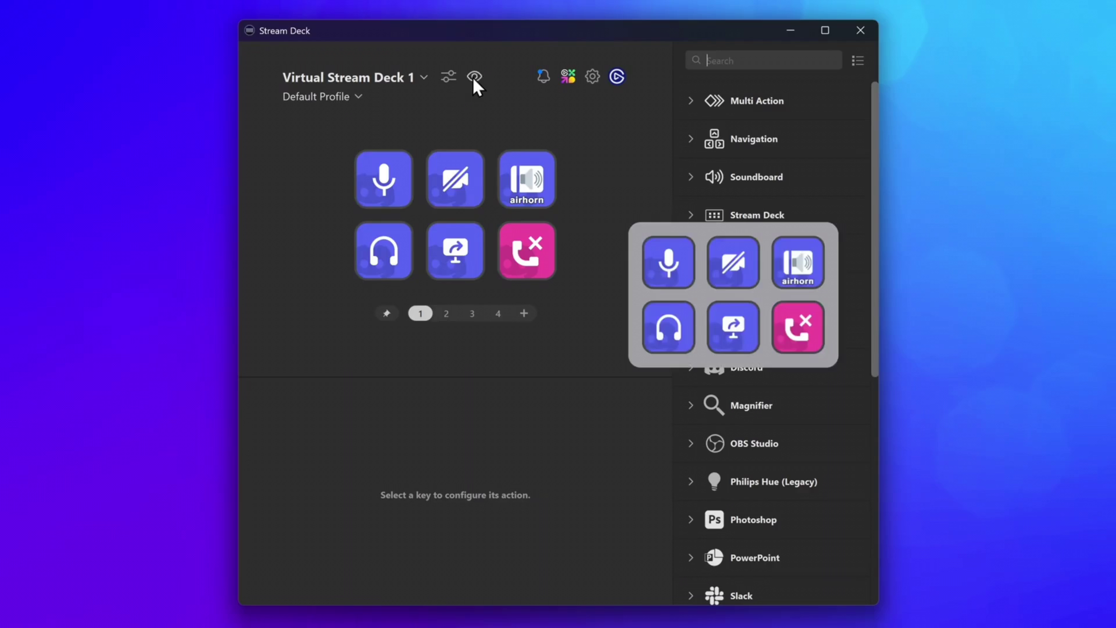
pyautogui.click(448, 77)
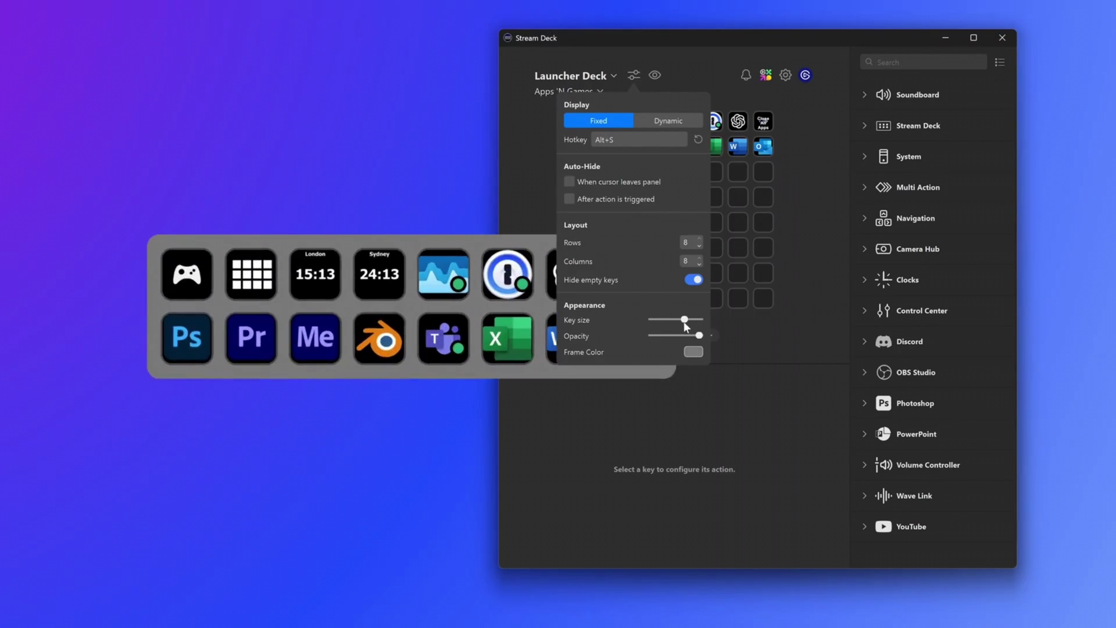
pyautogui.moveTo(700, 336)
pyautogui.mouseDown()
pyautogui.moveTo(661, 334)
pyautogui.moveTo(690, 337)
pyautogui.mouseUp()
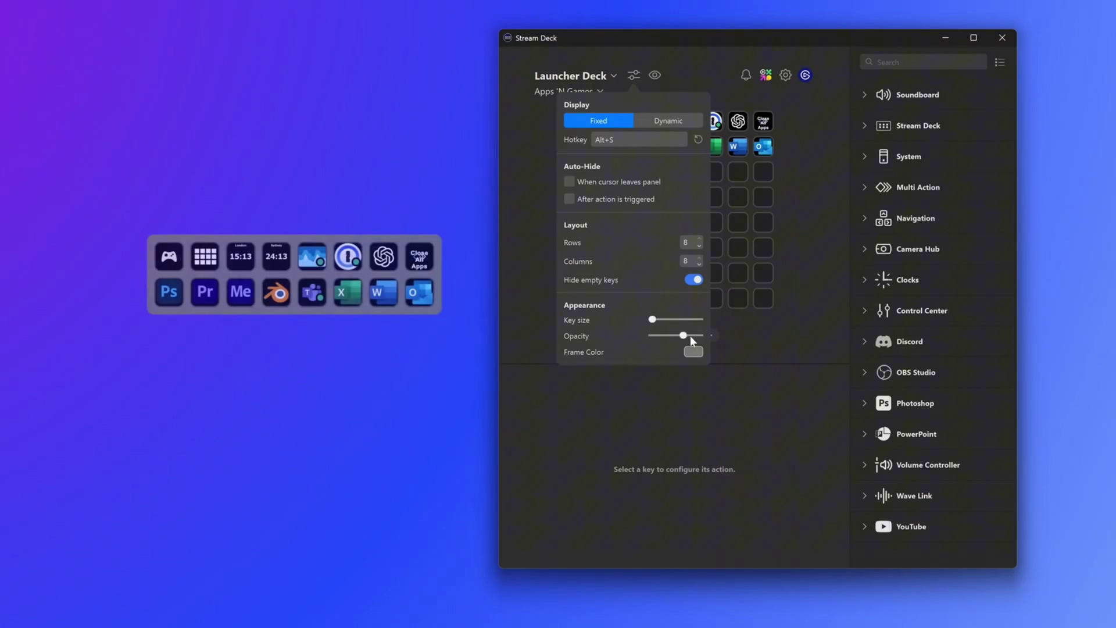
pyautogui.click(694, 351)
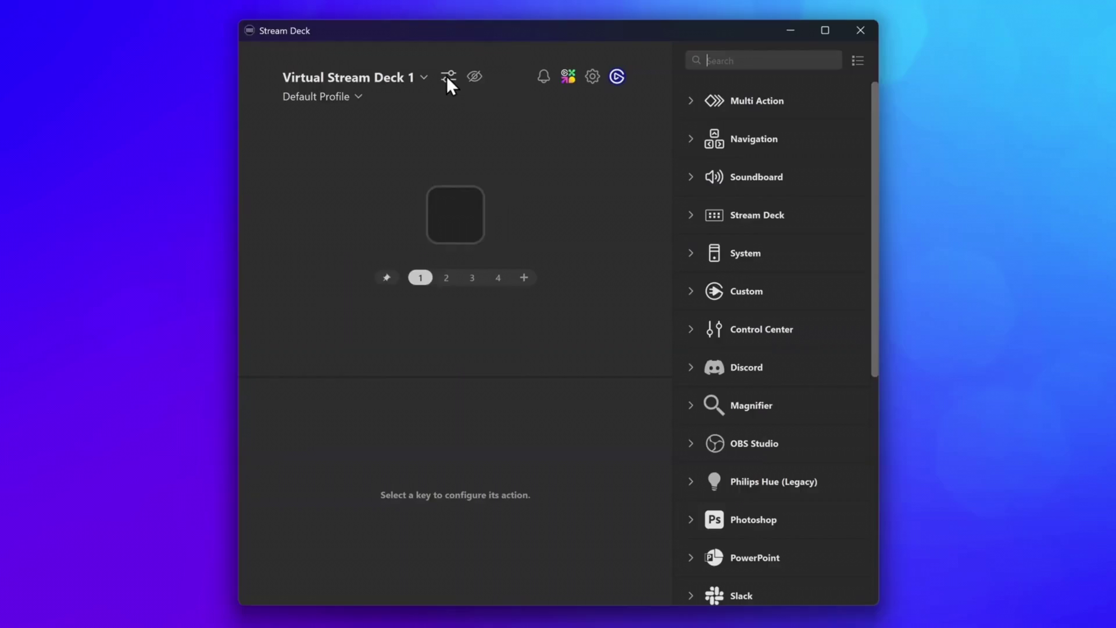
pyautogui.click(449, 76)
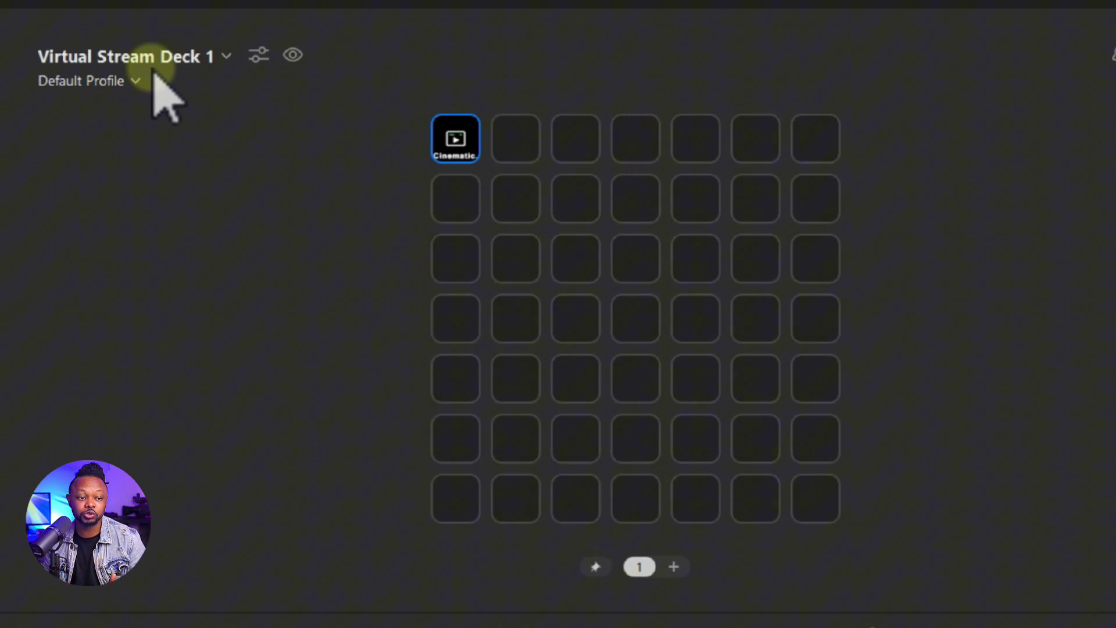
# Switch to the hardware Stream Deck, then reopen the device list to reach Add Virtual Device.
pyautogui.click(175, 57)
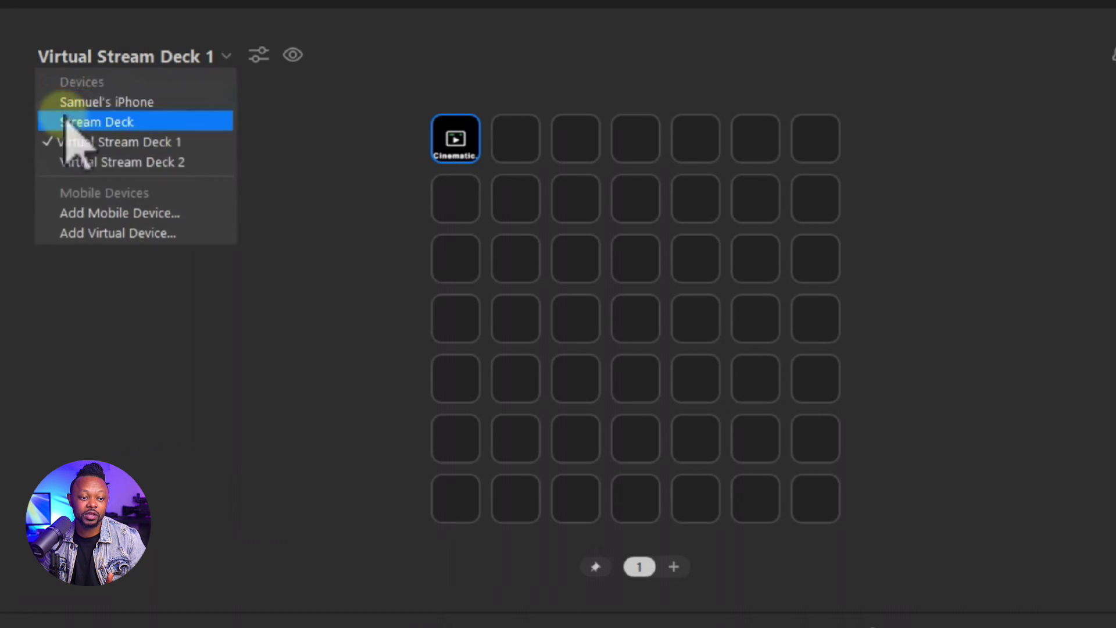
pyautogui.click(113, 121)
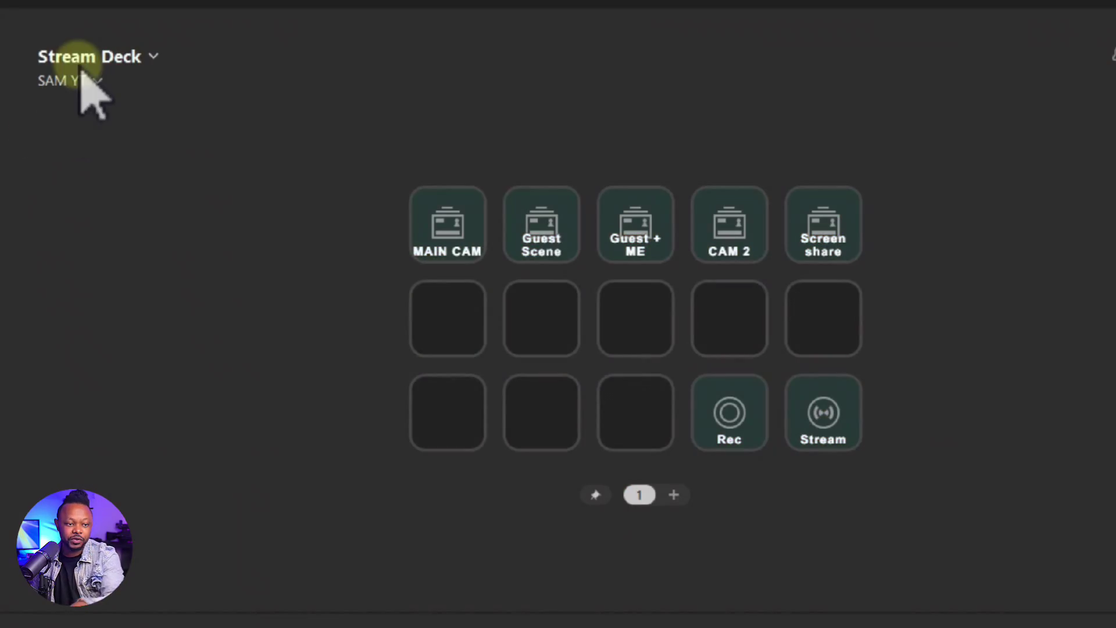
pyautogui.click(125, 57)
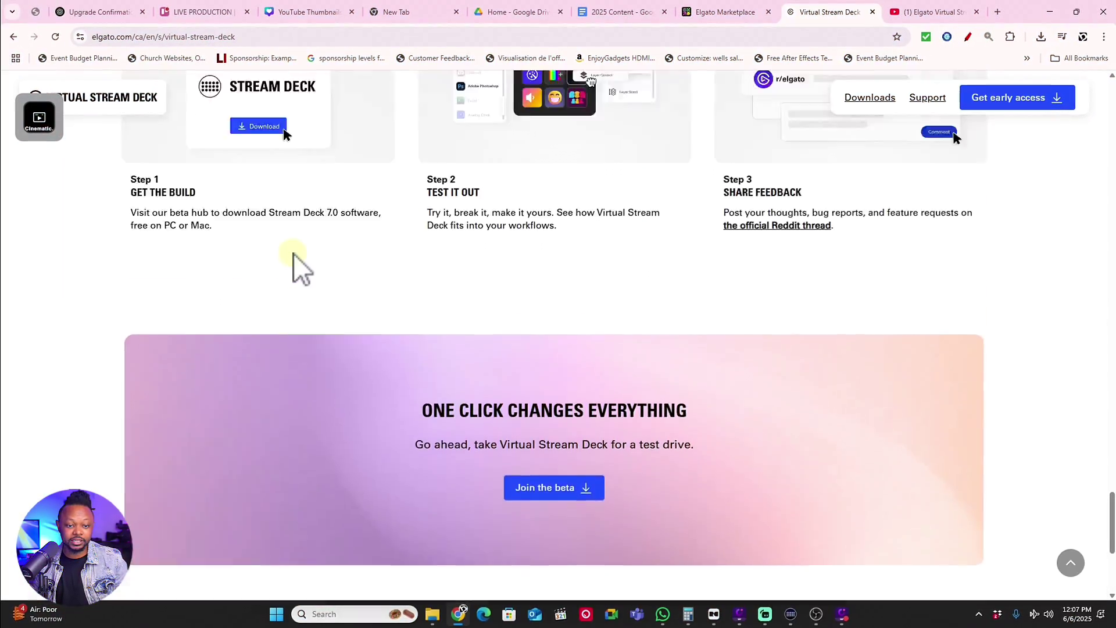
# Search Google for 'stream deck 7.0' in a new Chrome tab.
pyautogui.scroll(15, 295, 254)
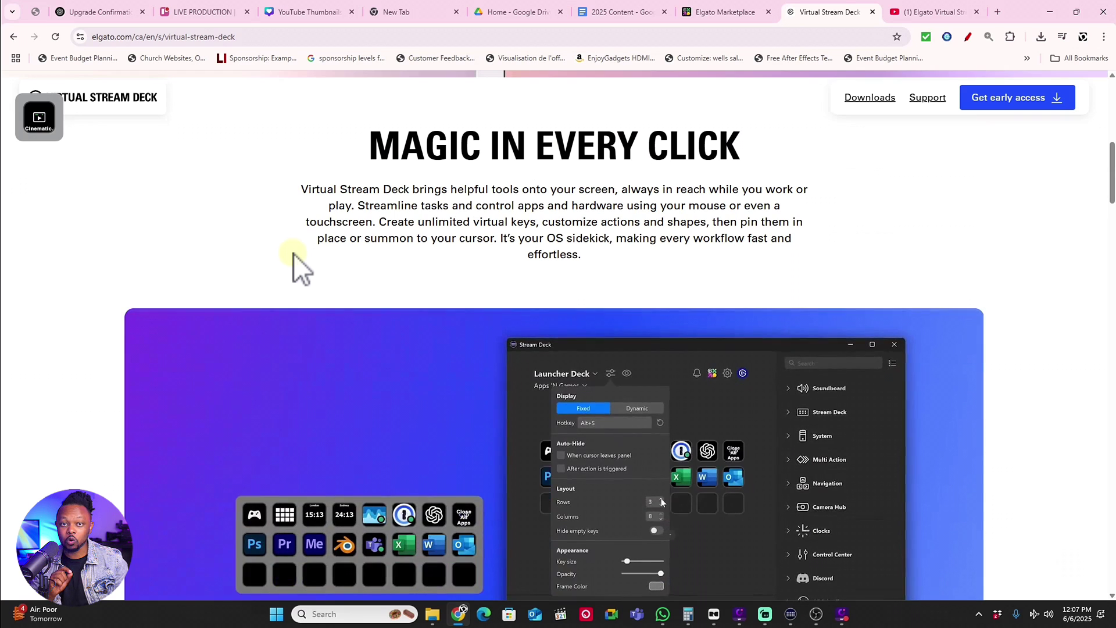
pyautogui.scroll(10, 242, 260)
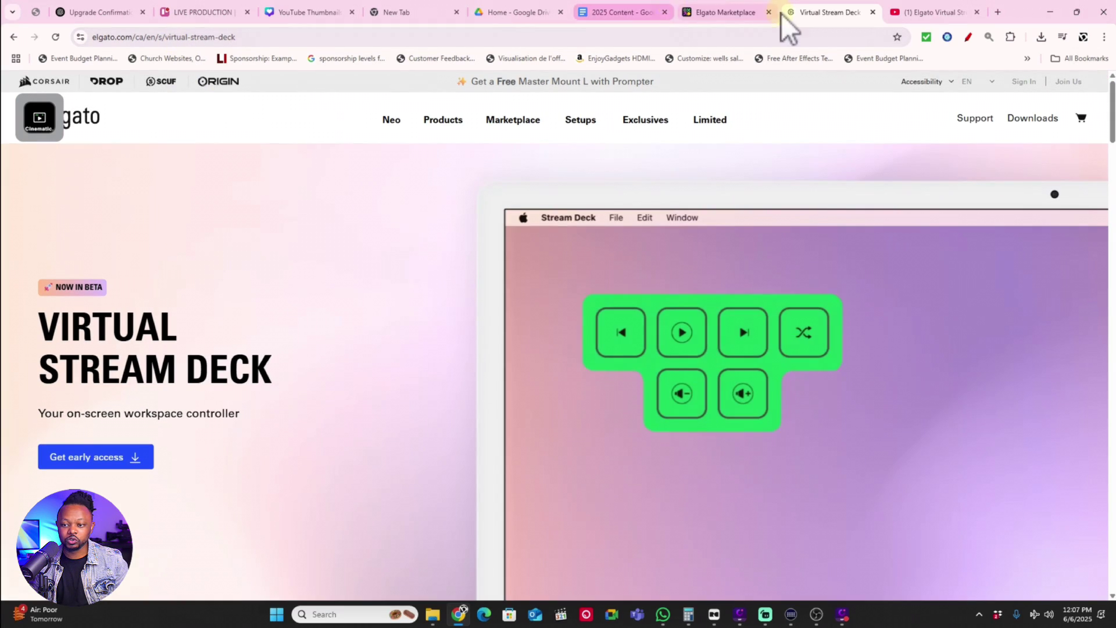
pyautogui.click(998, 12)
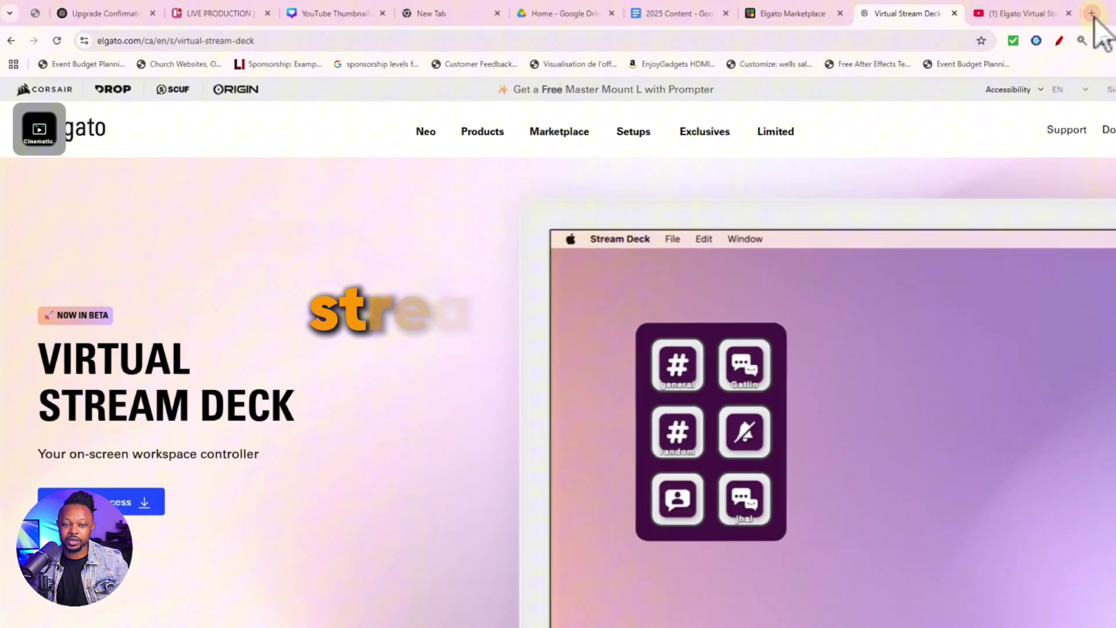
pyautogui.write('strea')
pyautogui.click(244, 119)
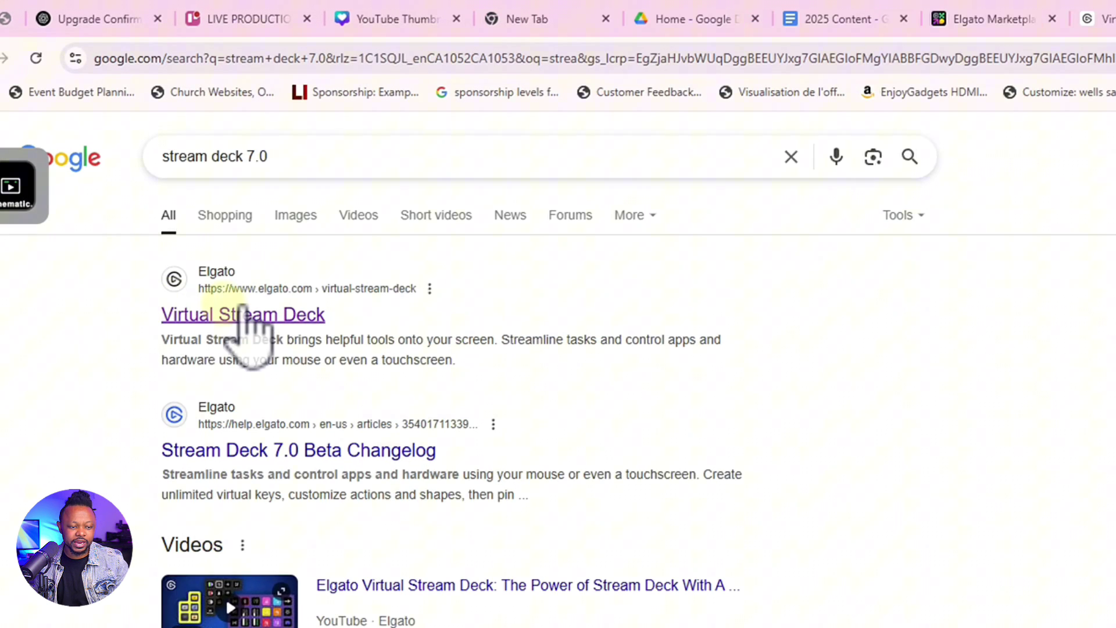
# Open the Virtual Stream Deck result and download the beta with 'Get early access'.
pyautogui.click(238, 277)
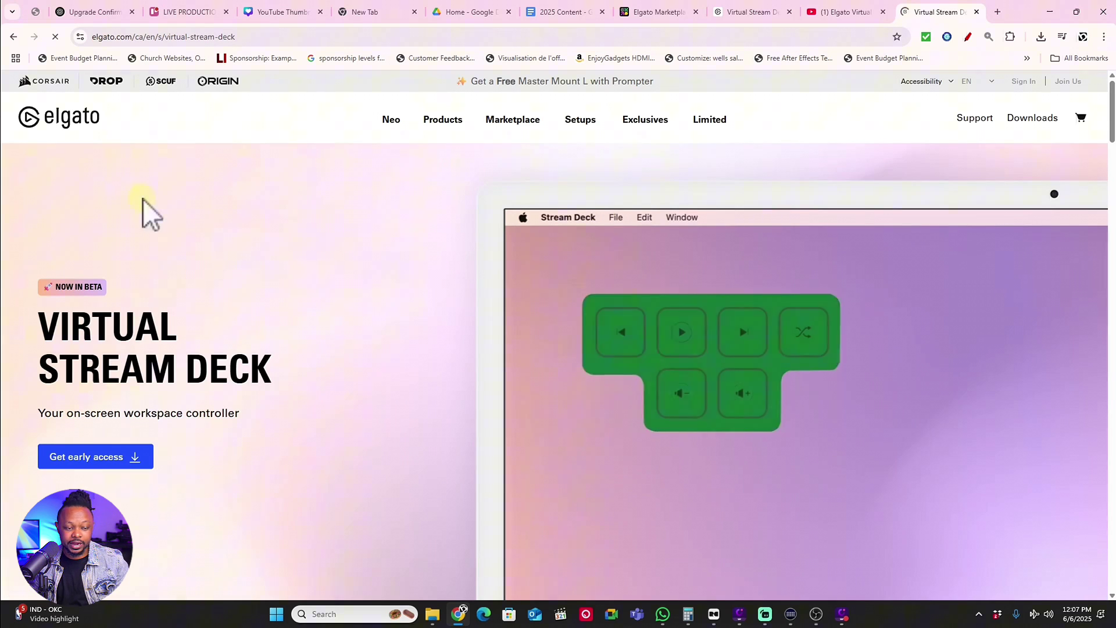
pyautogui.scroll(-3, 444, 243)
pyautogui.scroll(3, 445, 243)
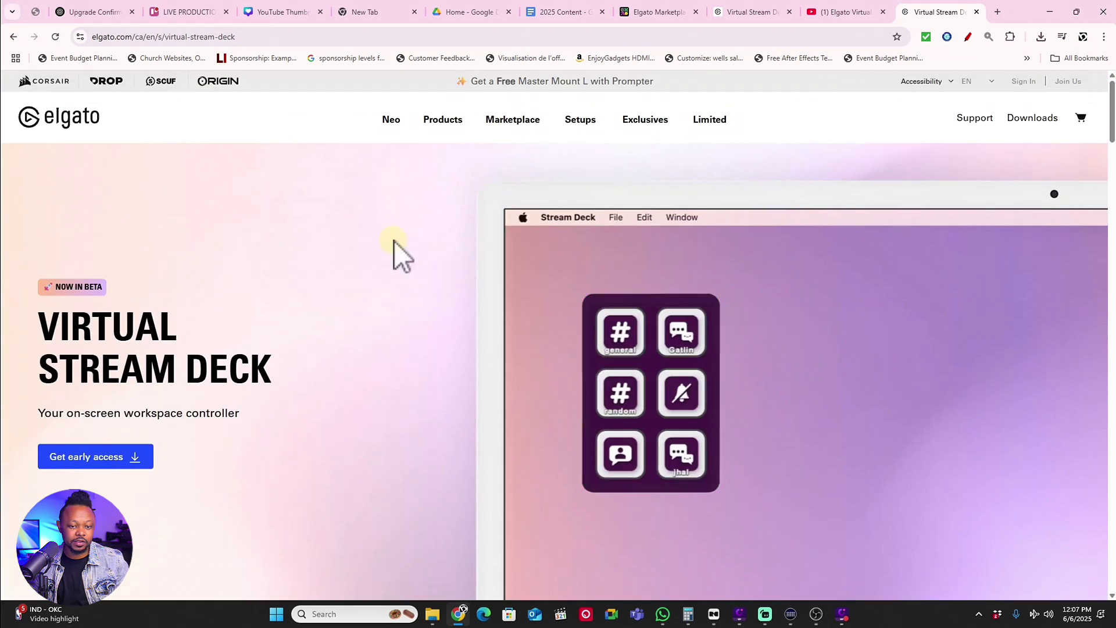
pyautogui.scroll(-3, 425, 329)
pyautogui.scroll(-15, 425, 329)
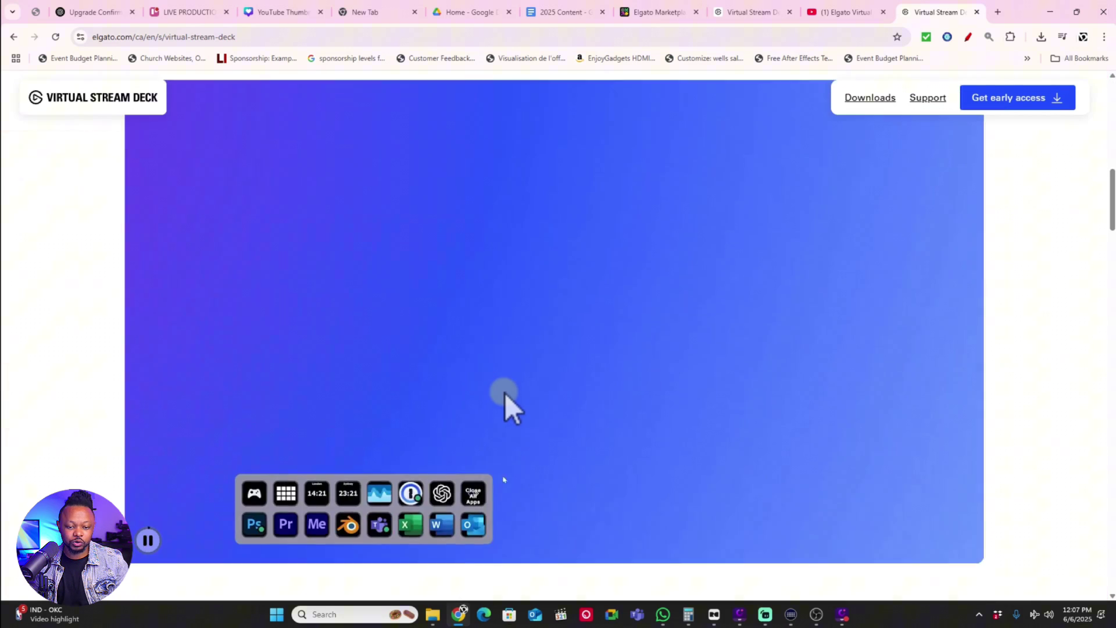
pyautogui.scroll(-15, 515, 398)
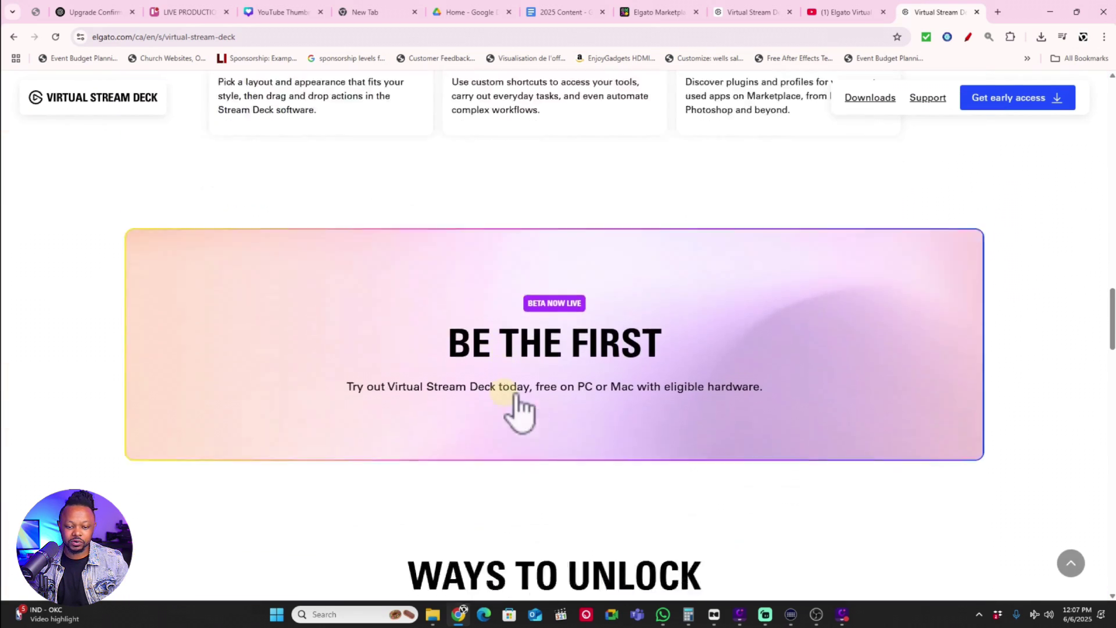
pyautogui.scroll(-5, 515, 401)
pyautogui.scroll(10, 516, 406)
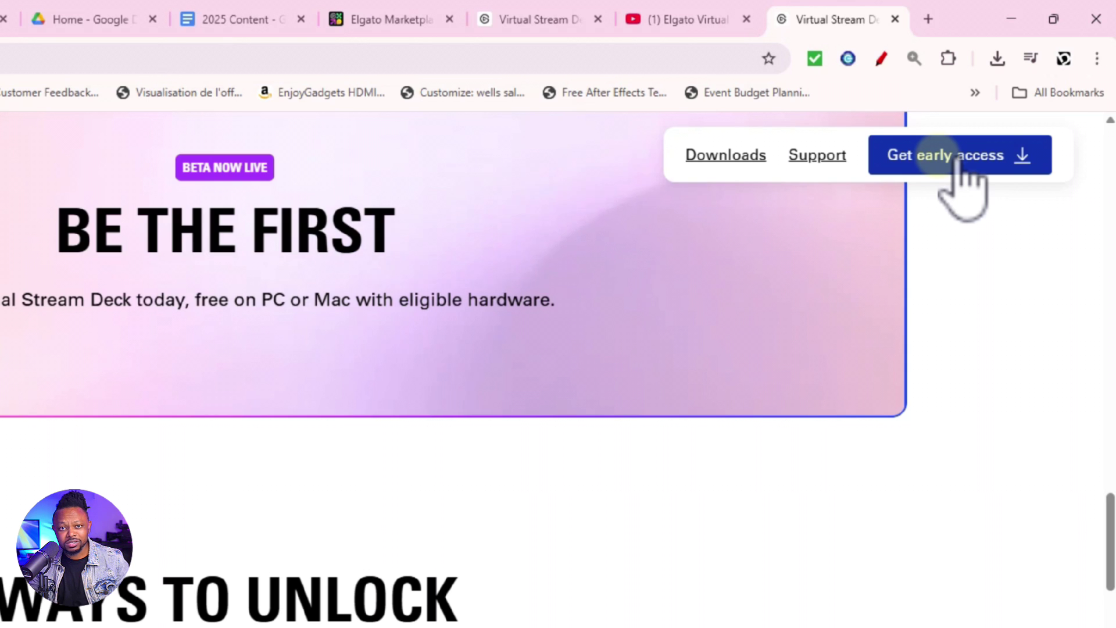
pyautogui.click(959, 160)
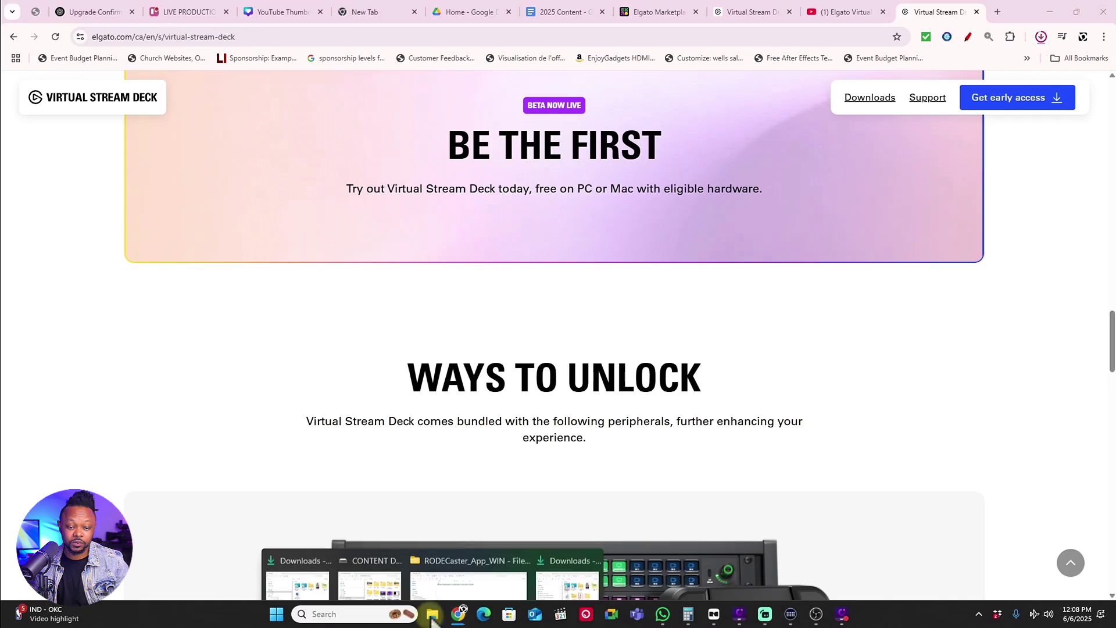
# Select Stream_Deck_7.0.0.21800 (1).msi in File Explorer's Downloads folder.
pyautogui.click(432, 614)
pyautogui.click(455, 556)
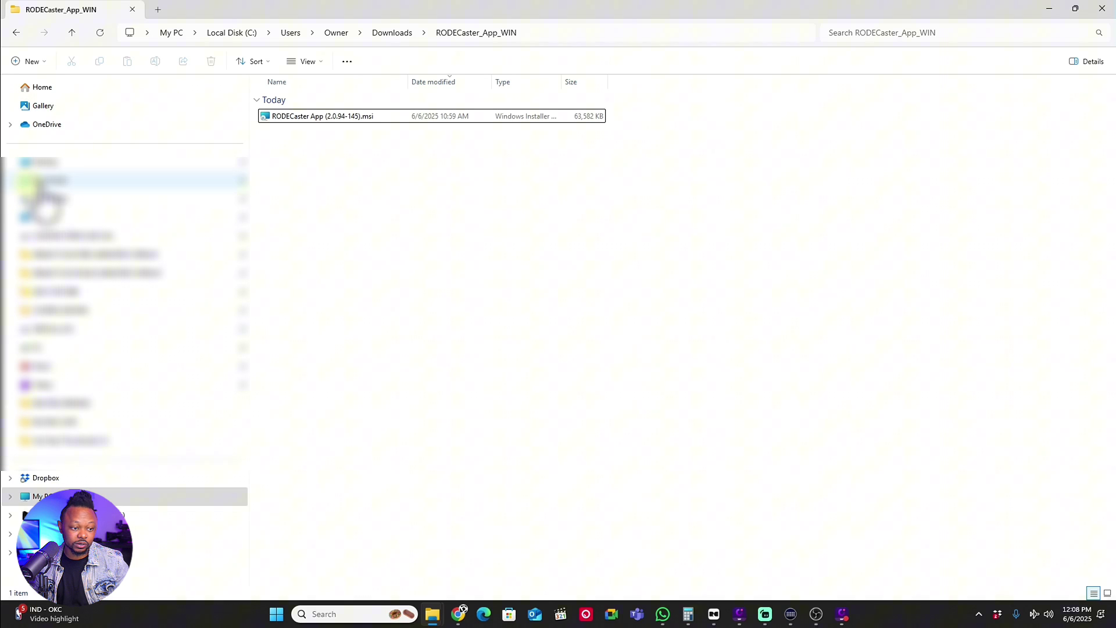
pyautogui.click(58, 181)
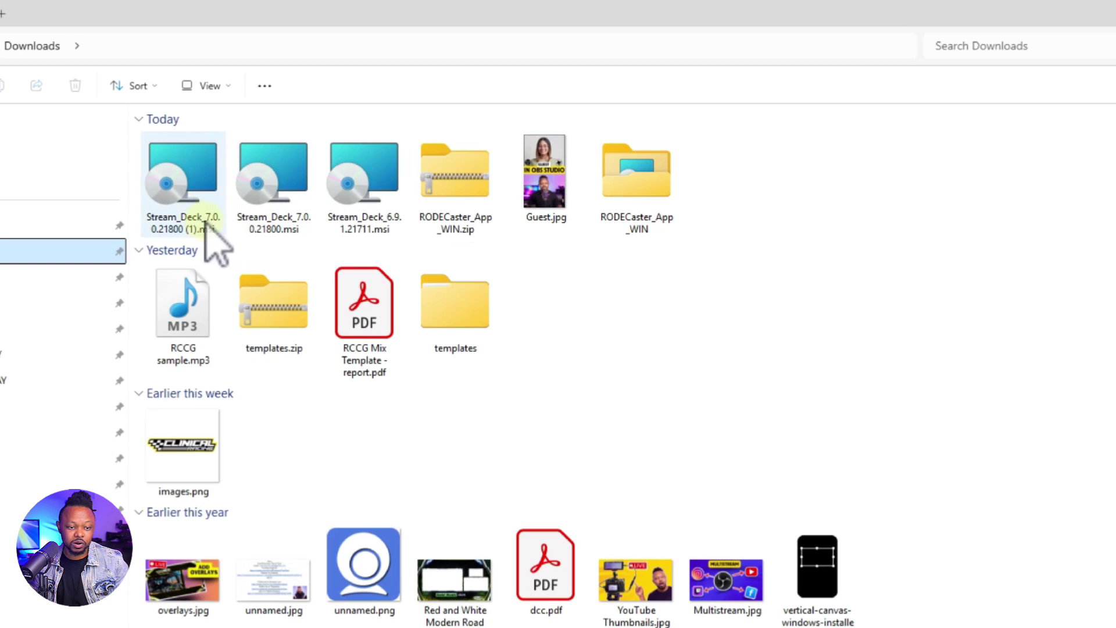
pyautogui.moveTo(202, 219)
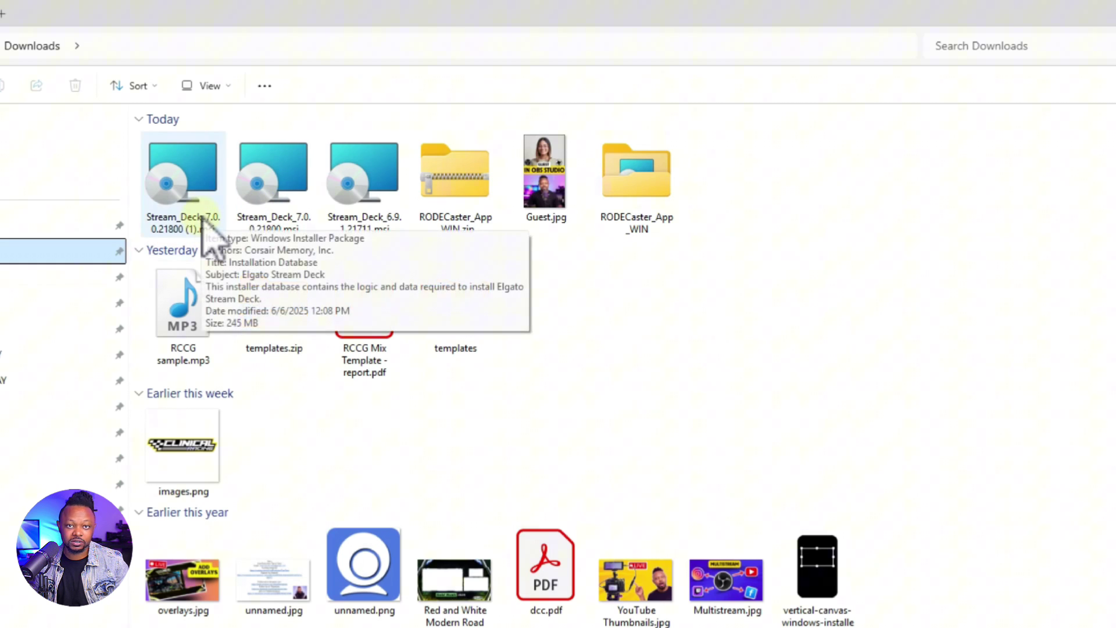
pyautogui.click(204, 198)
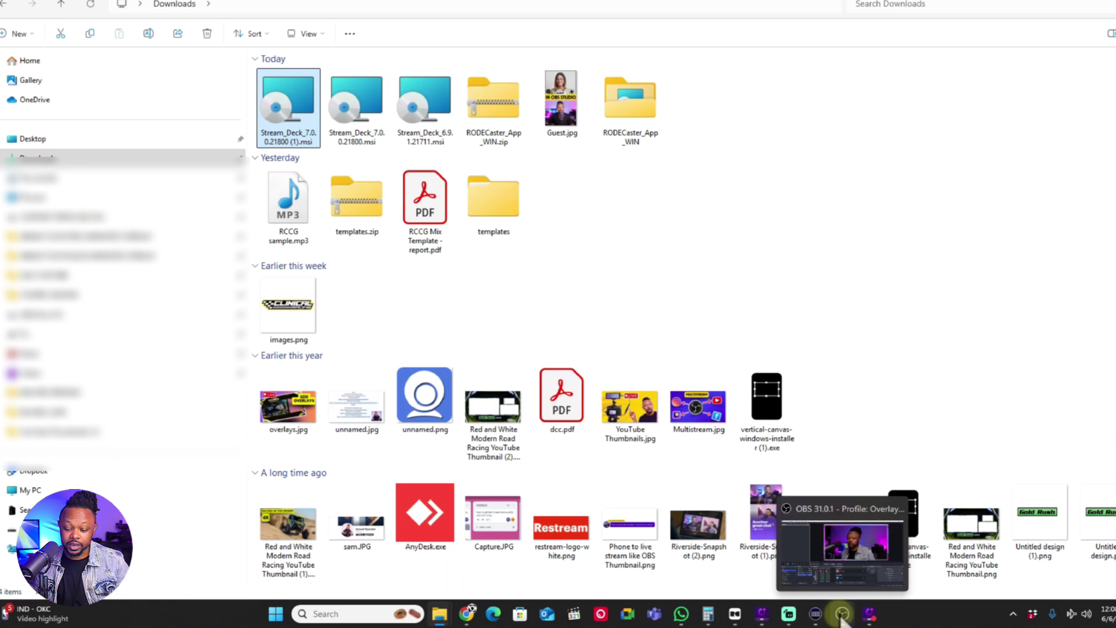
# Bring back the Stream Deck app in a restored window and reopen its device dropdown.
pyautogui.click(816, 614)
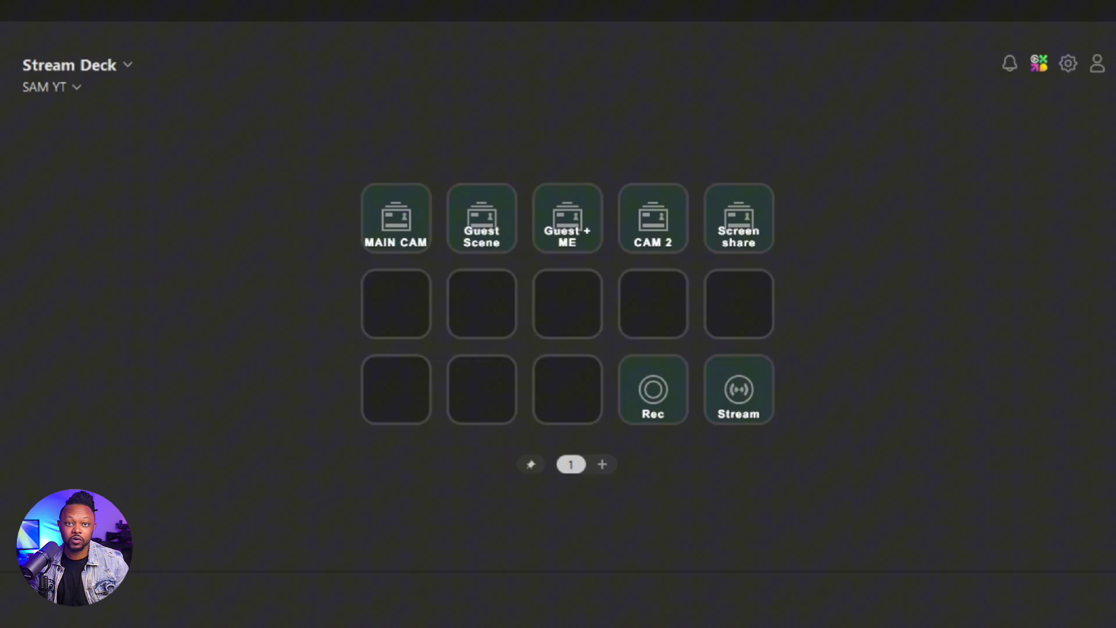
pyautogui.click(111, 65)
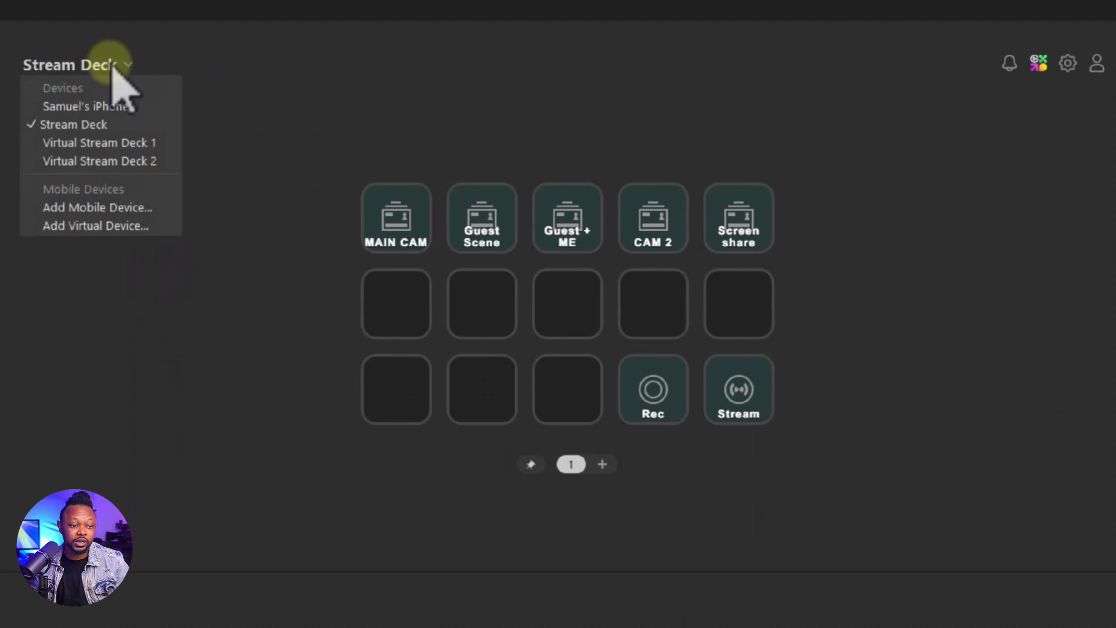
pyautogui.press('Escape')
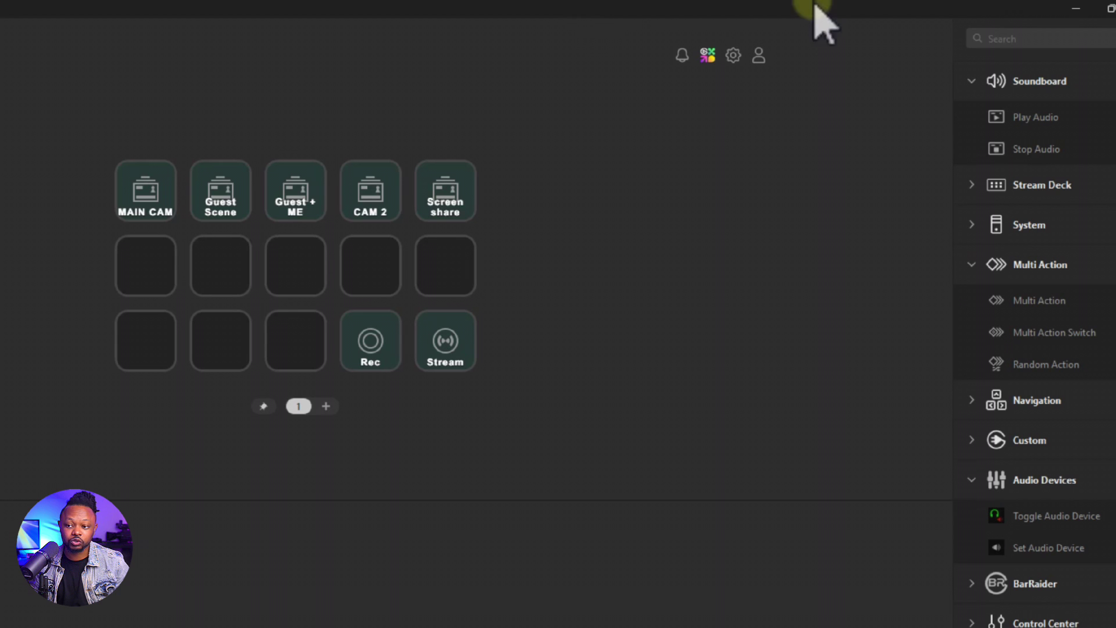
pyautogui.click(1111, 9)
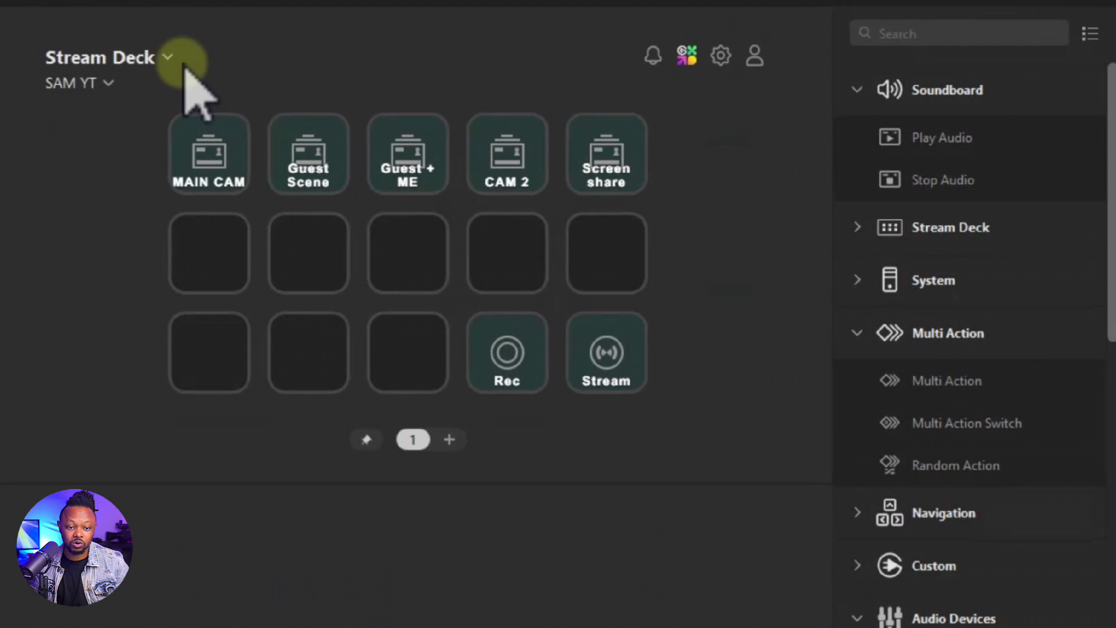
pyautogui.click(162, 56)
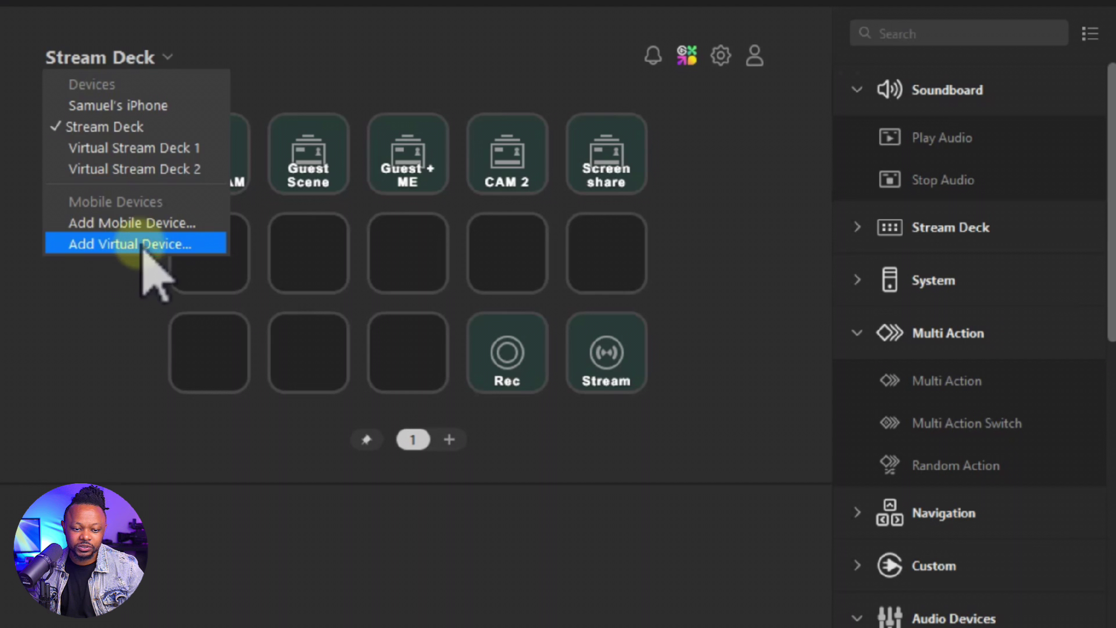
# Add a new virtual Stream Deck and drag its floating deck aside.
pyautogui.click(112, 245)
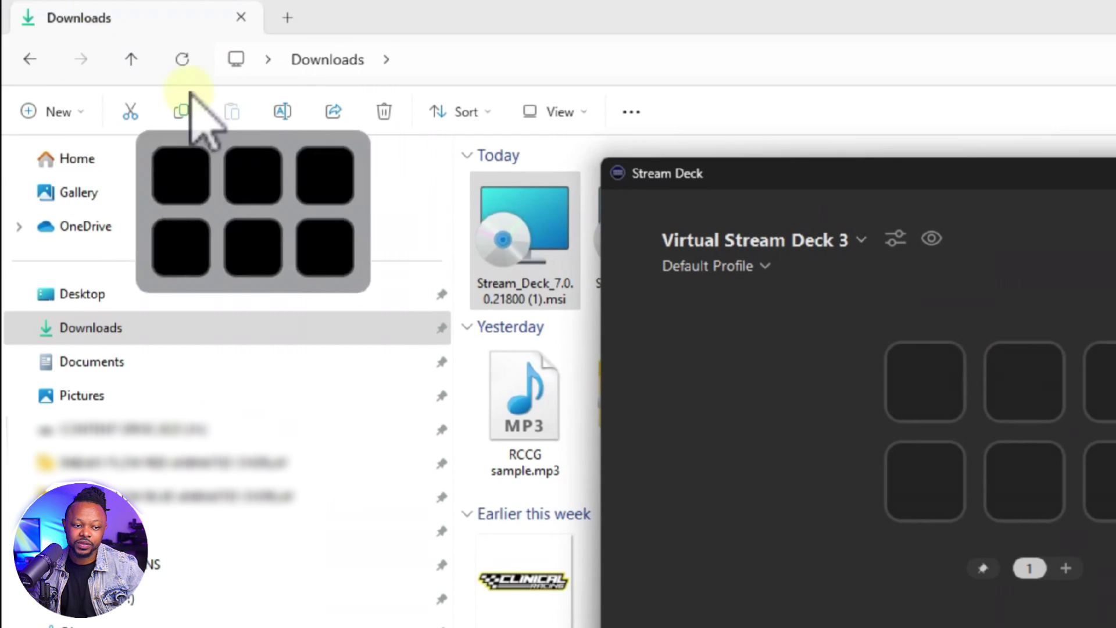
pyautogui.moveTo(239, 137); pyautogui.dragTo(378, 157)
pyautogui.click(419, 174)
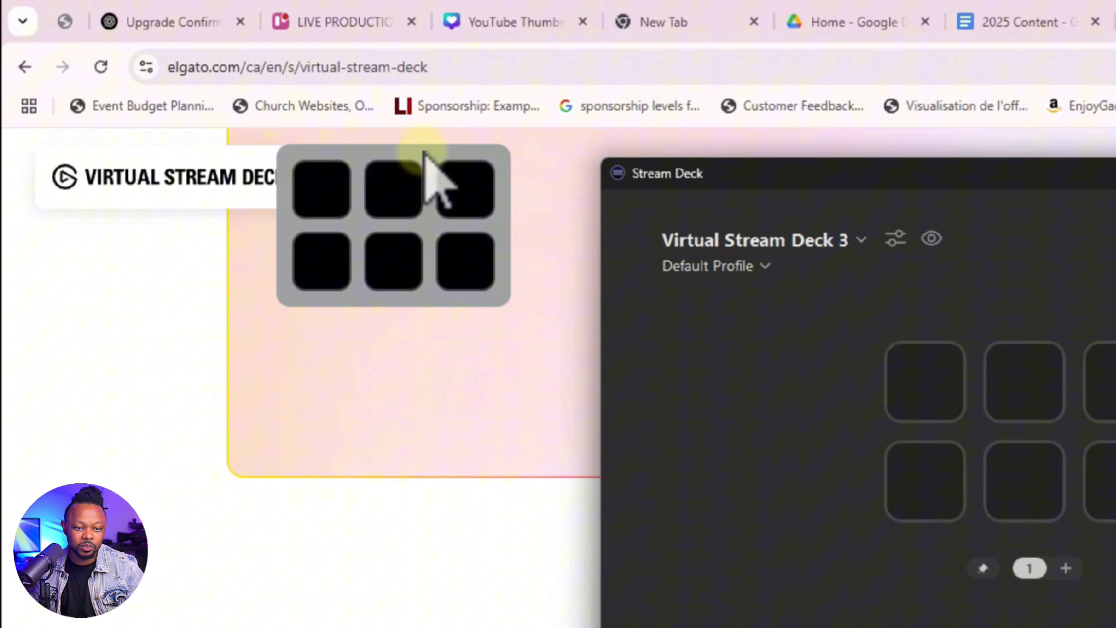
pyautogui.moveTo(425, 154); pyautogui.dragTo(393, 239)
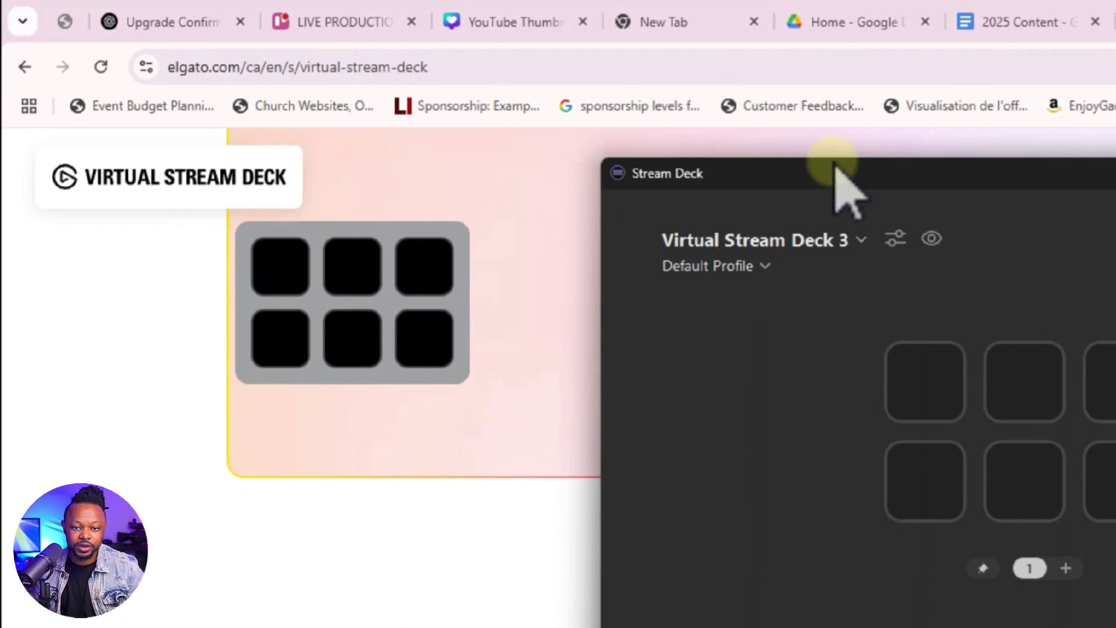
# Open Virtual Stream Deck 3's display and layout settings panel.
pyautogui.click(826, 243)
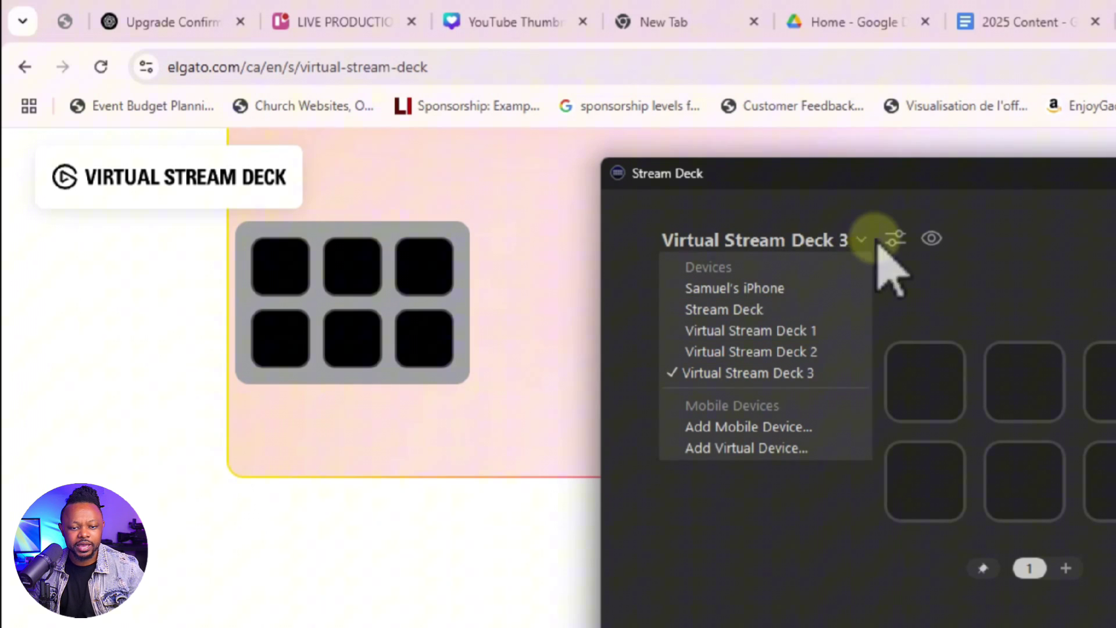
pyautogui.click(896, 238)
pyautogui.click(896, 239)
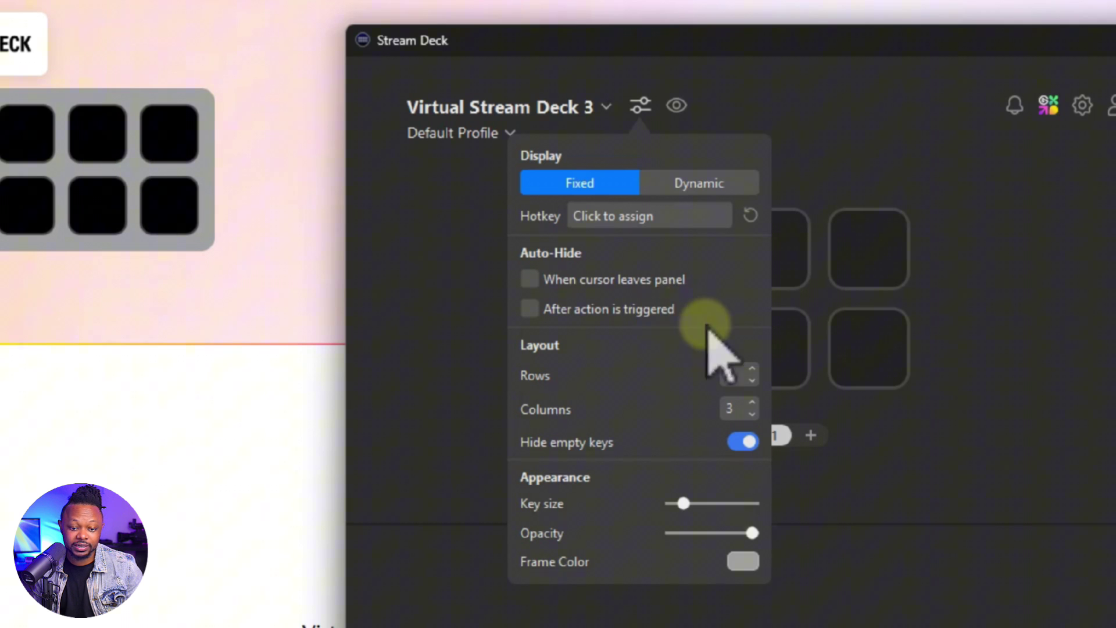
# Set Virtual Stream Deck 3 to 8 rows and 8 columns, then drag the deck left.
pyautogui.click(752, 368)
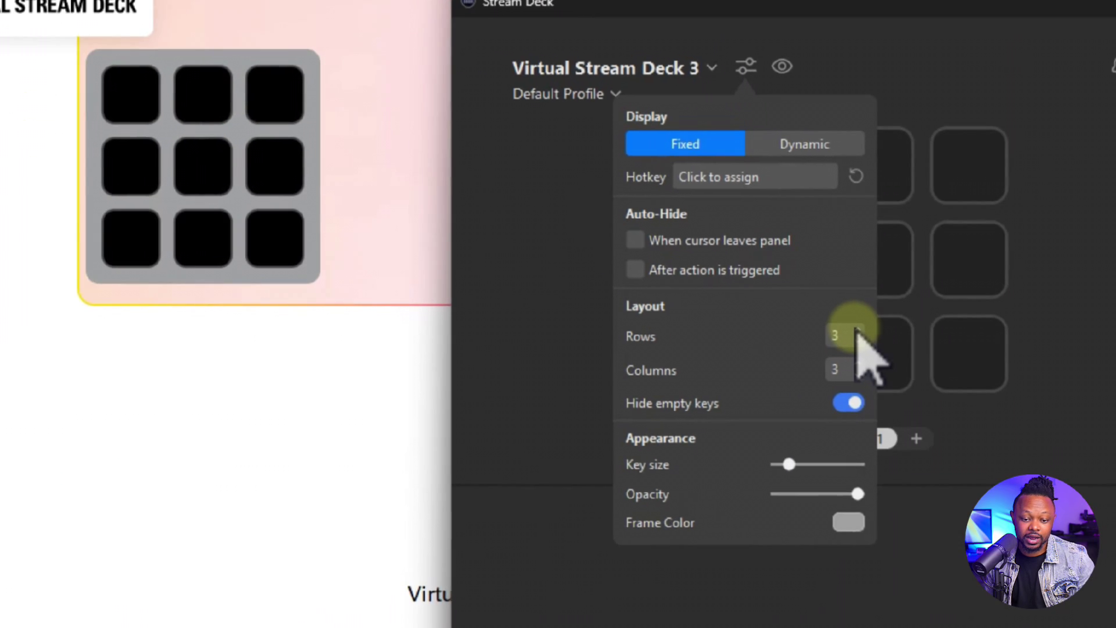
pyautogui.click(857, 330)
pyautogui.click(857, 330)
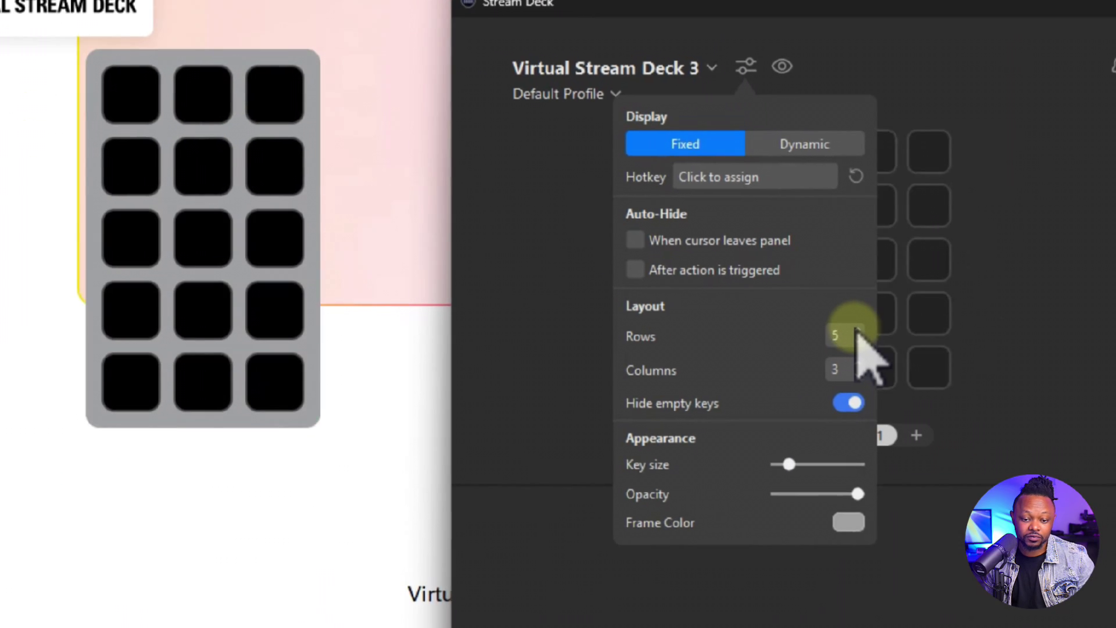
pyautogui.click(857, 330)
pyautogui.click(857, 329)
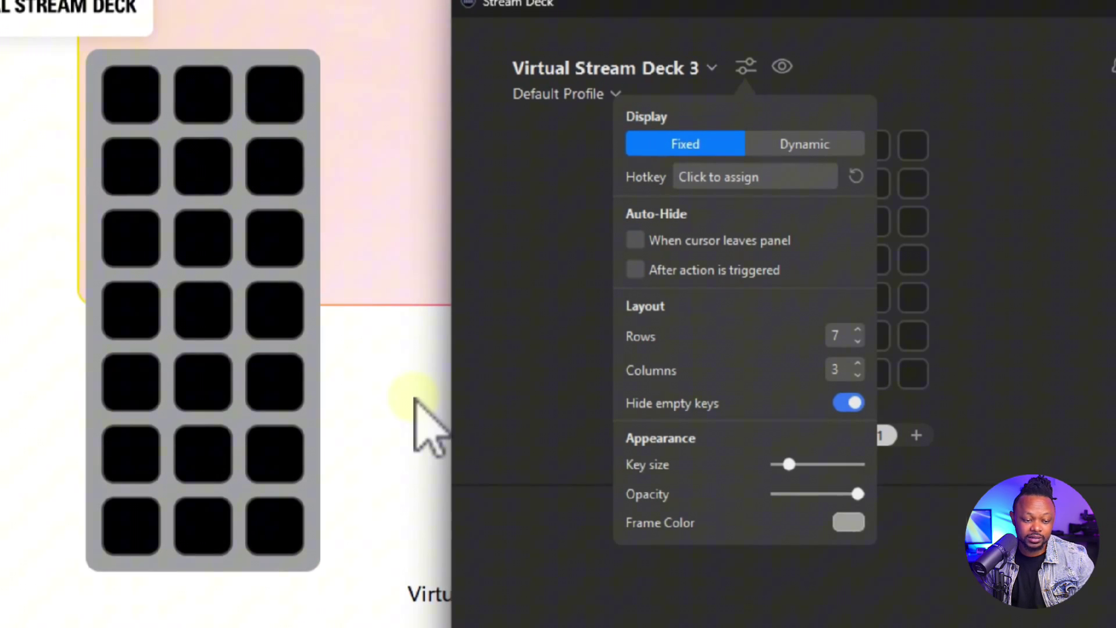
pyautogui.click(857, 363)
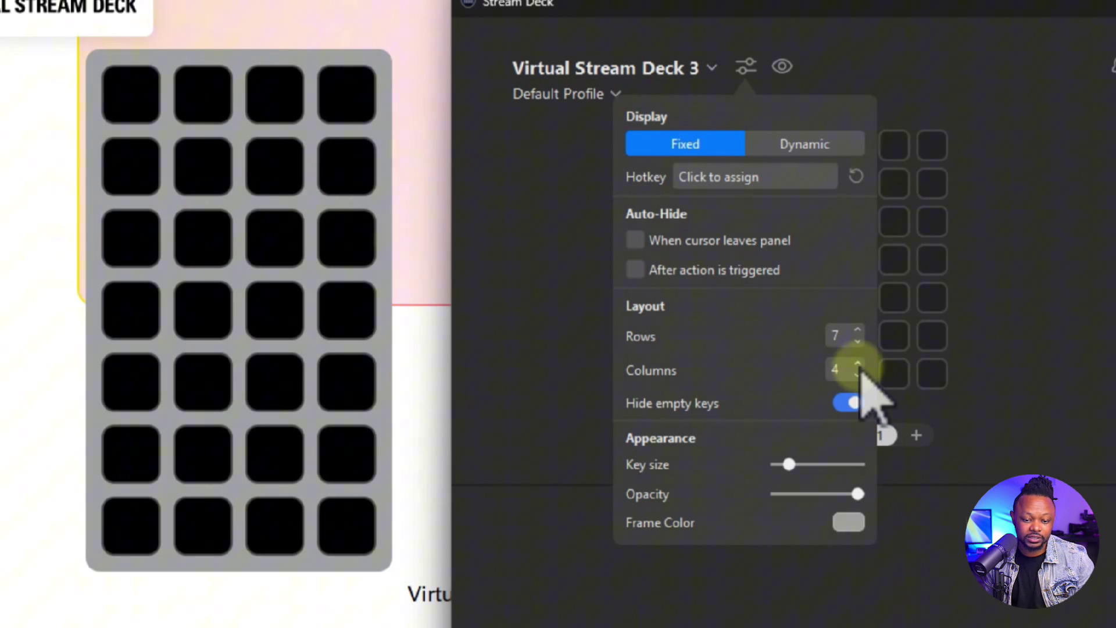
pyautogui.click(857, 363)
pyautogui.click(857, 375)
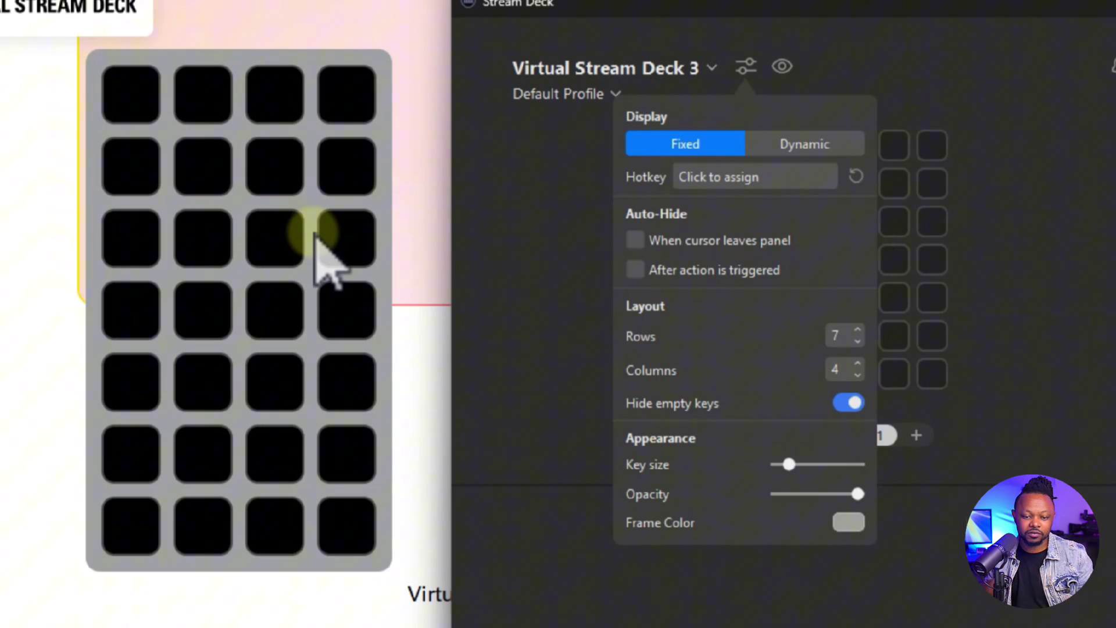
pyautogui.click(857, 329)
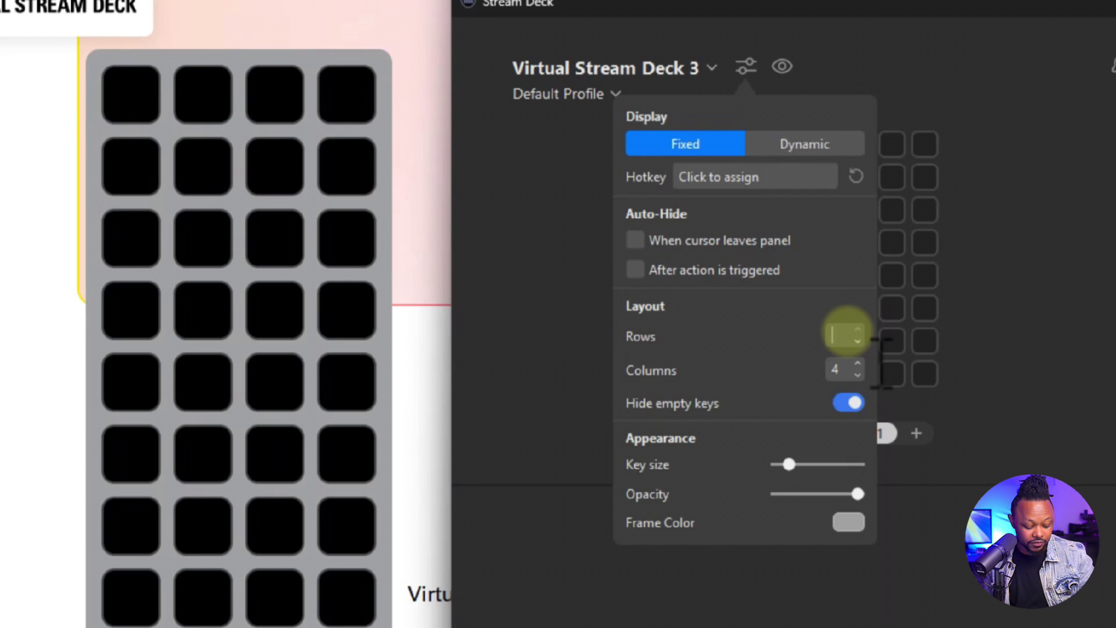
pyautogui.scroll(7, 855, 334)
pyautogui.scroll(4, 858, 368)
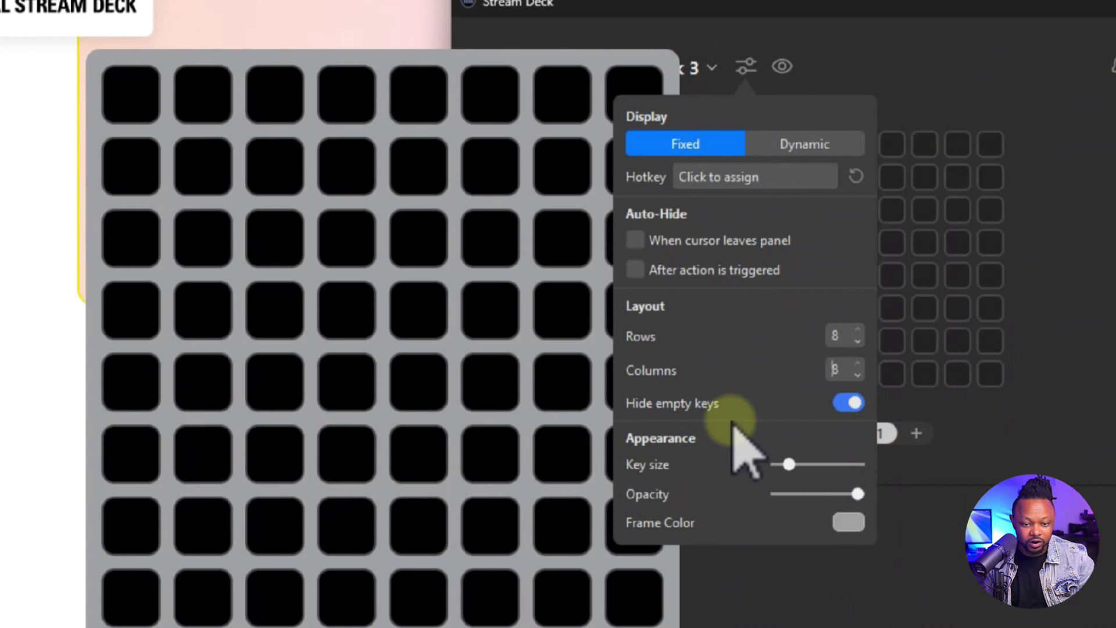
pyautogui.moveTo(553, 85); pyautogui.dragTo(422, 88)
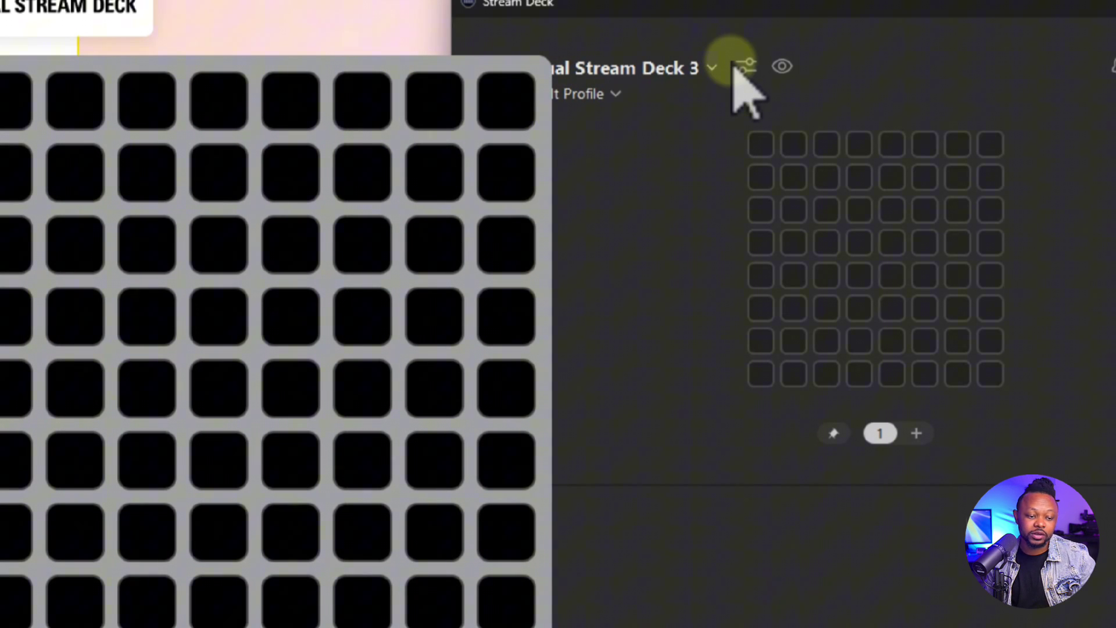
# Nudge Key size slightly larger, keep Opacity at full, and cancel Frame Color to keep grey.
pyautogui.click(714, 68)
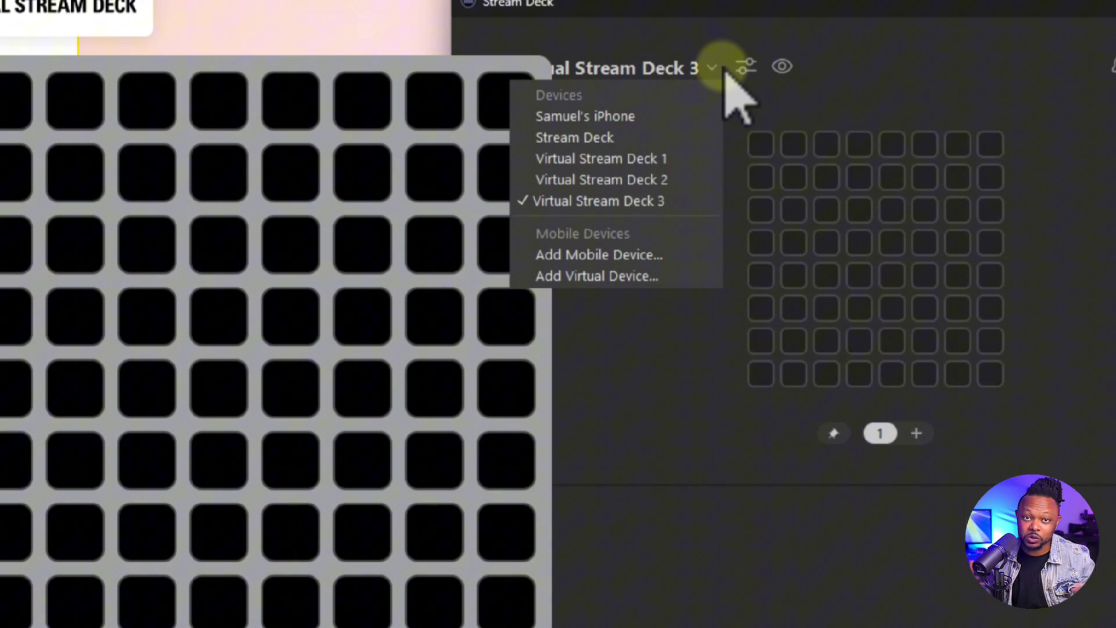
pyautogui.click(746, 66)
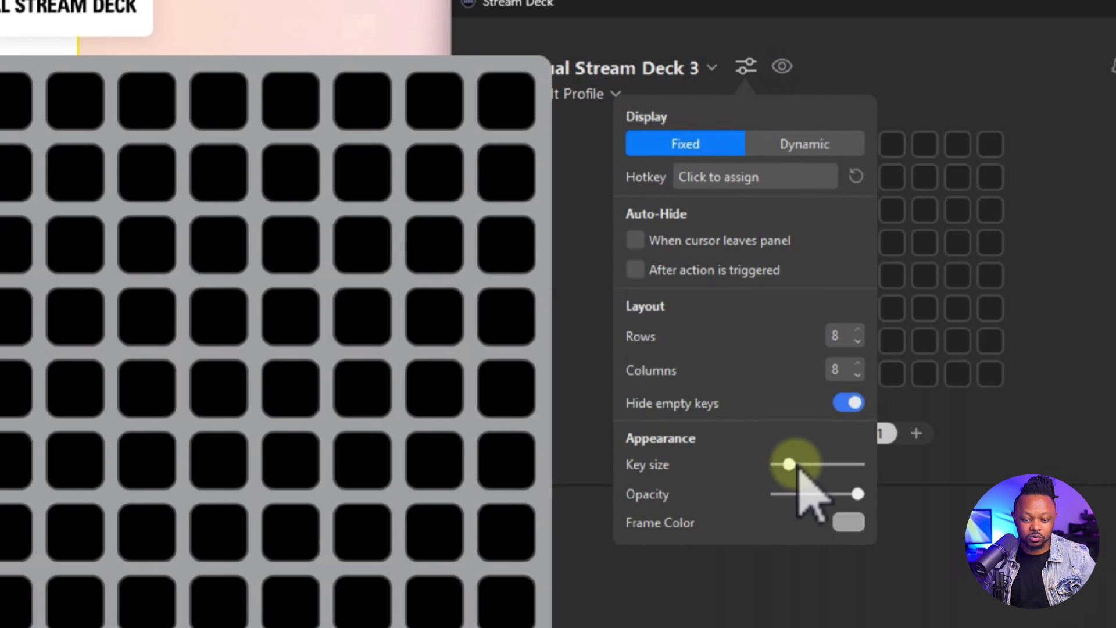
pyautogui.moveTo(788, 464); pyautogui.dragTo(790, 464)
pyautogui.moveTo(857, 494)
pyautogui.mouseDown()
pyautogui.moveTo(829, 494)
pyautogui.moveTo(859, 494)
pyautogui.mouseUp()
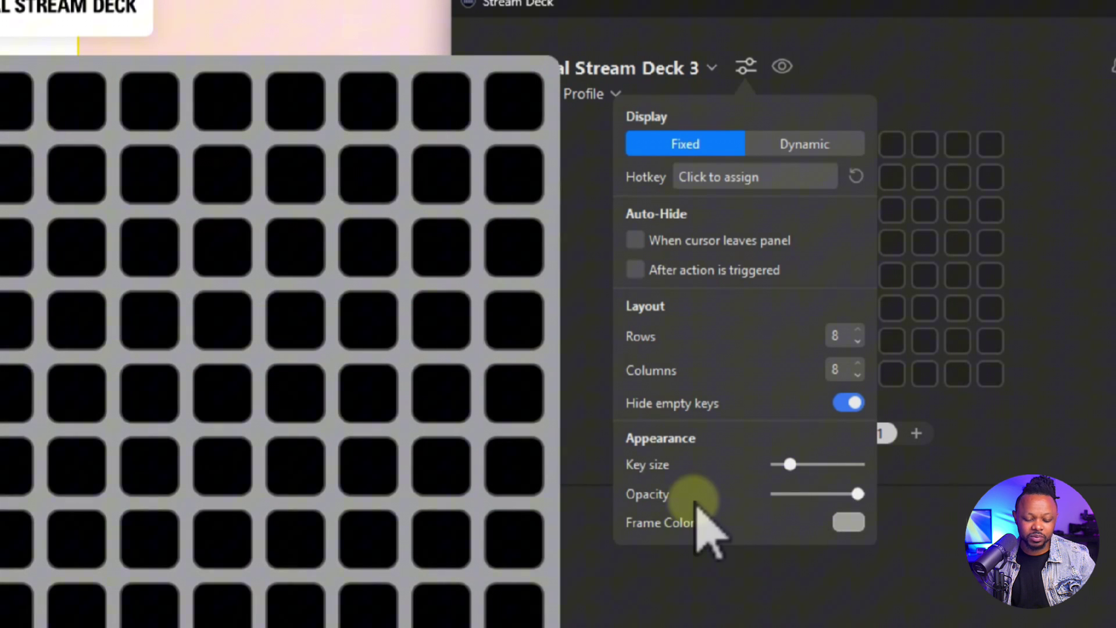
pyautogui.click(859, 525)
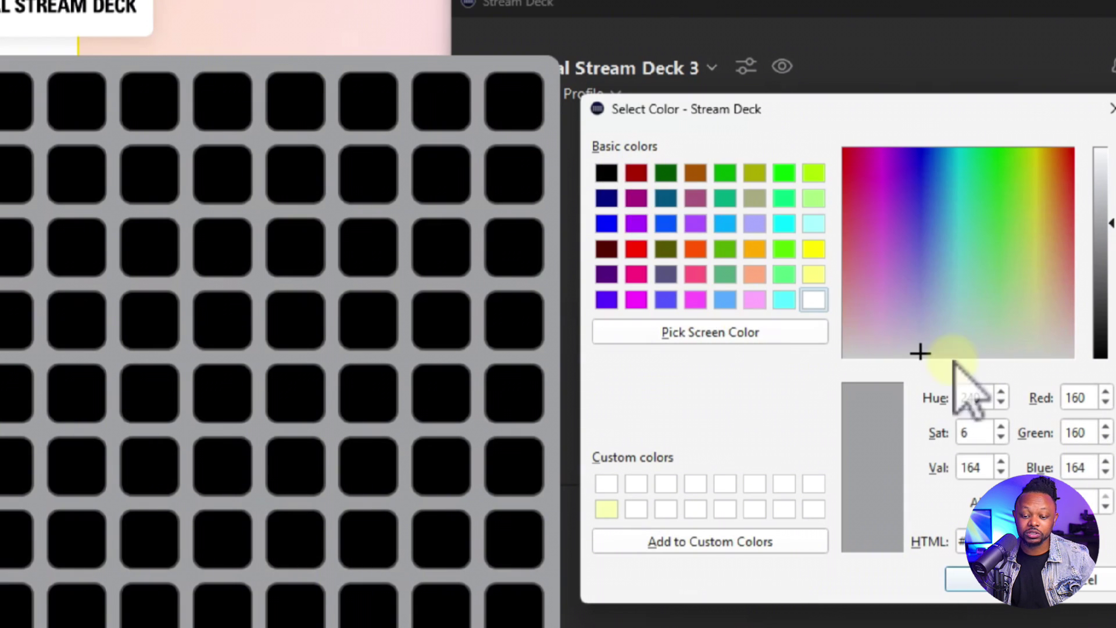
pyautogui.click(1092, 581)
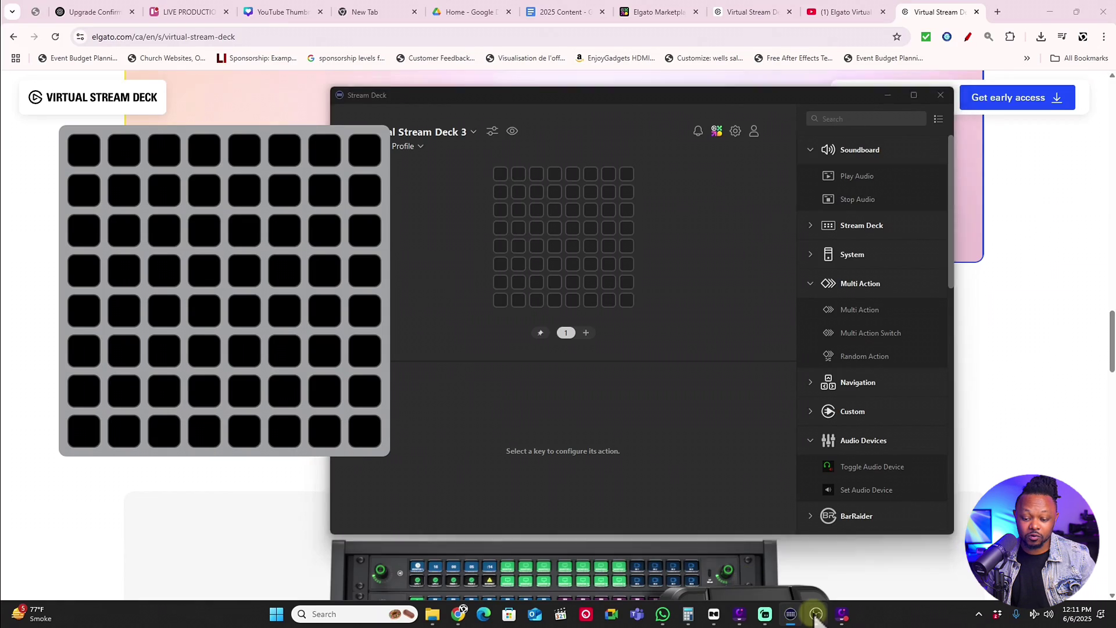
# Move the virtual deck to OBS's top-left corner and set its Columns to 5.
pyautogui.click(816, 614)
pyautogui.moveTo(333, 169); pyautogui.dragTo(199, 62)
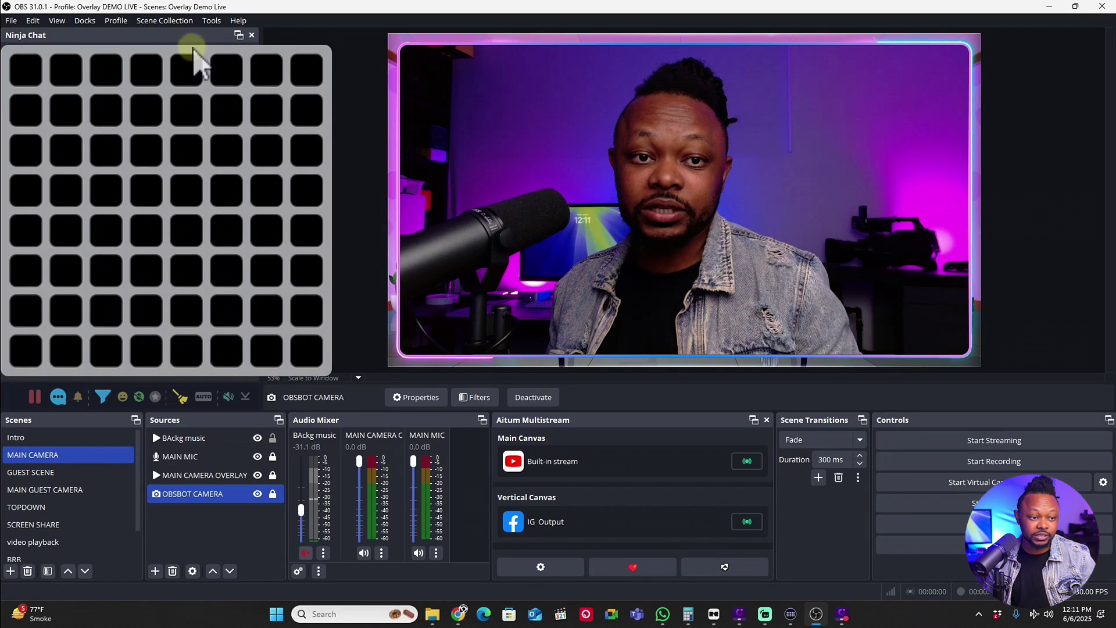
pyautogui.click(791, 614)
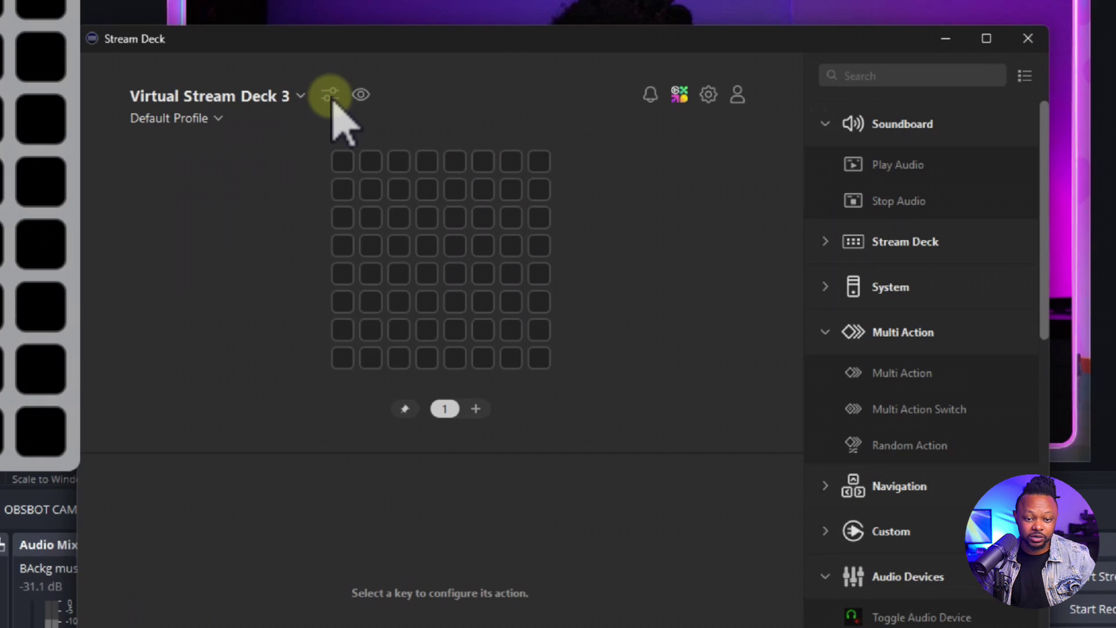
pyautogui.click(493, 131)
pyautogui.click(426, 360)
pyautogui.click(425, 359)
pyautogui.click(426, 360)
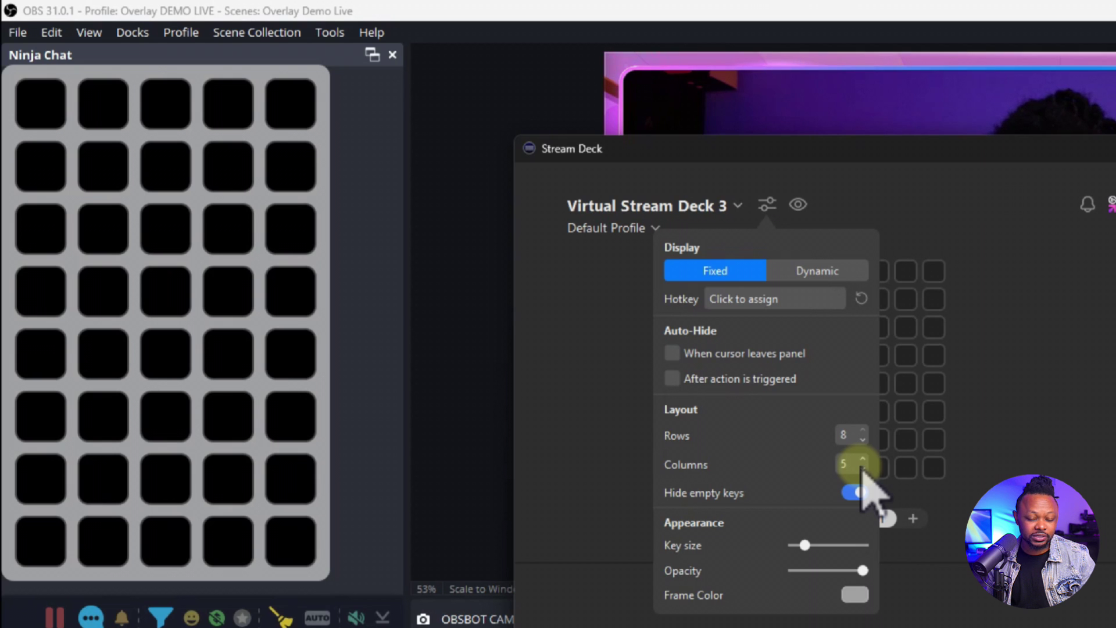
# Minimise the Stream Deck app so OBS shows with the floating deck over it.
pyautogui.click(884, 12)
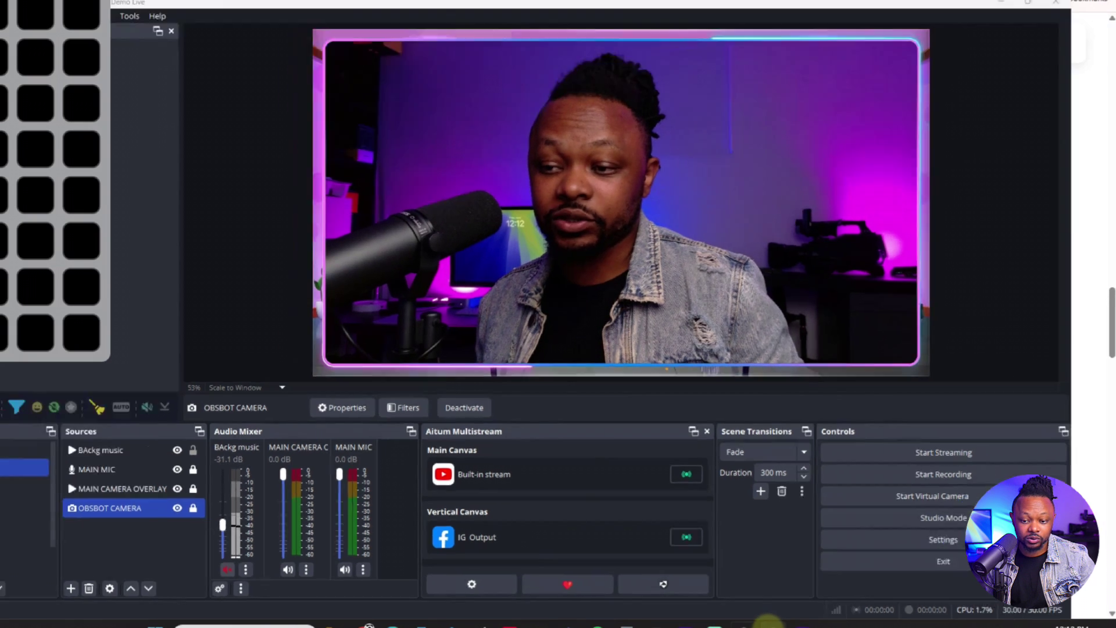
pyautogui.click(771, 623)
pyautogui.click(768, 624)
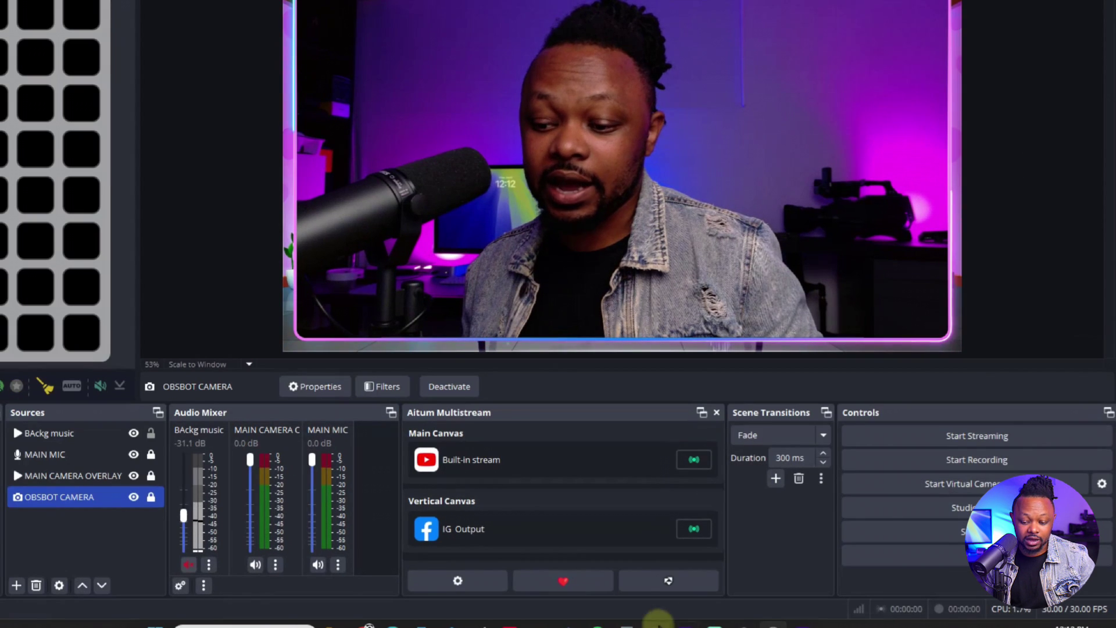
# Put the OBS Studio Record action on the first key and title it REC.
pyautogui.click(739, 625)
pyautogui.click(830, 76)
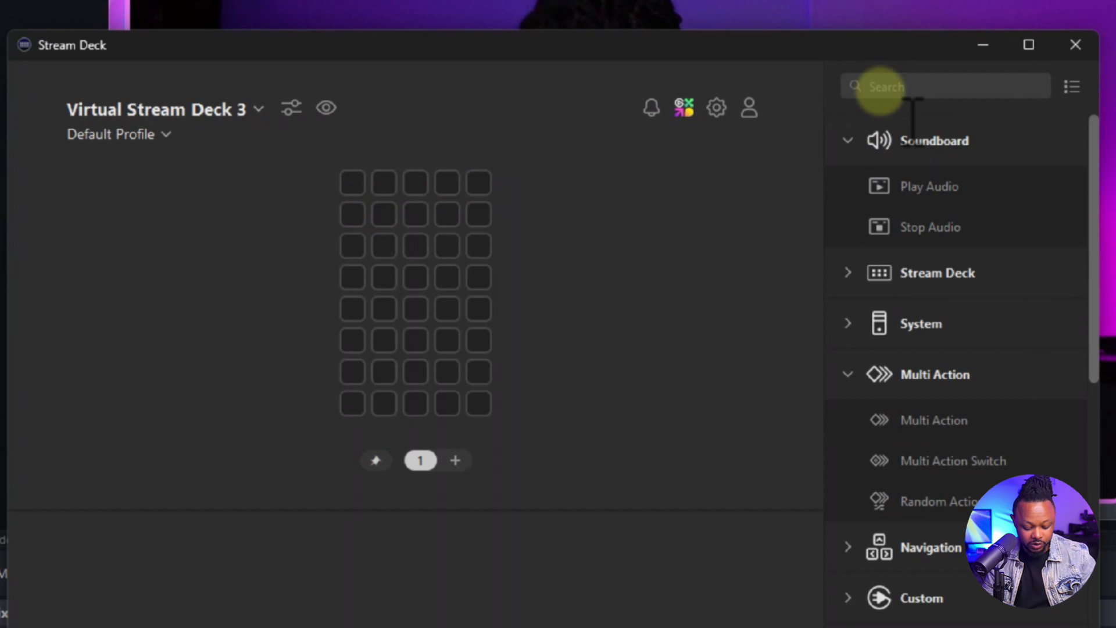
pyautogui.write('obs')
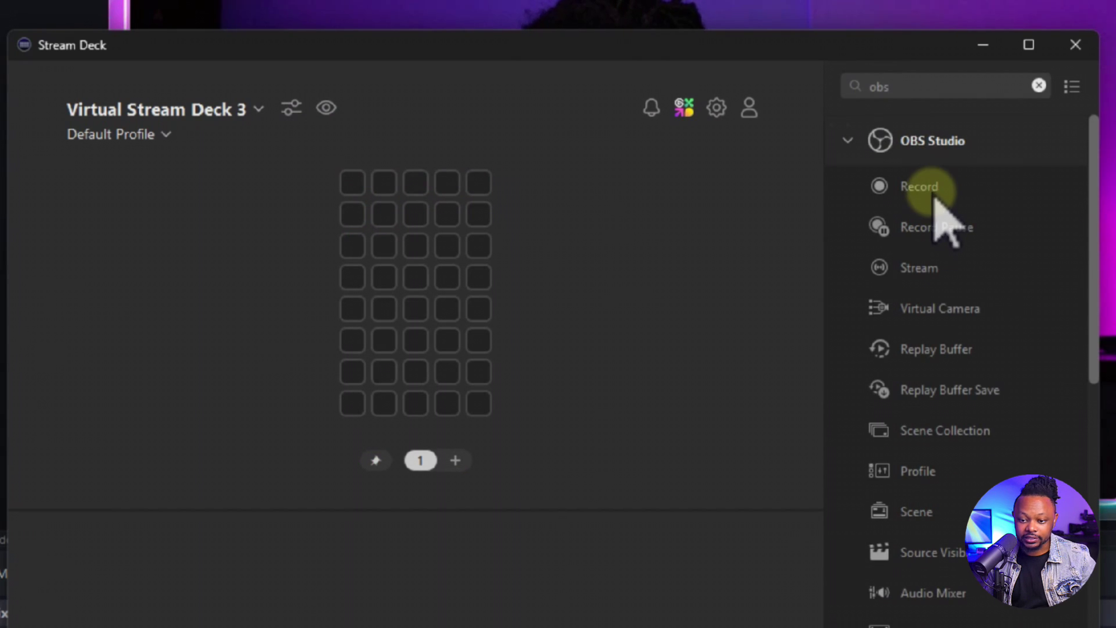
pyautogui.moveTo(929, 186); pyautogui.dragTo(353, 183)
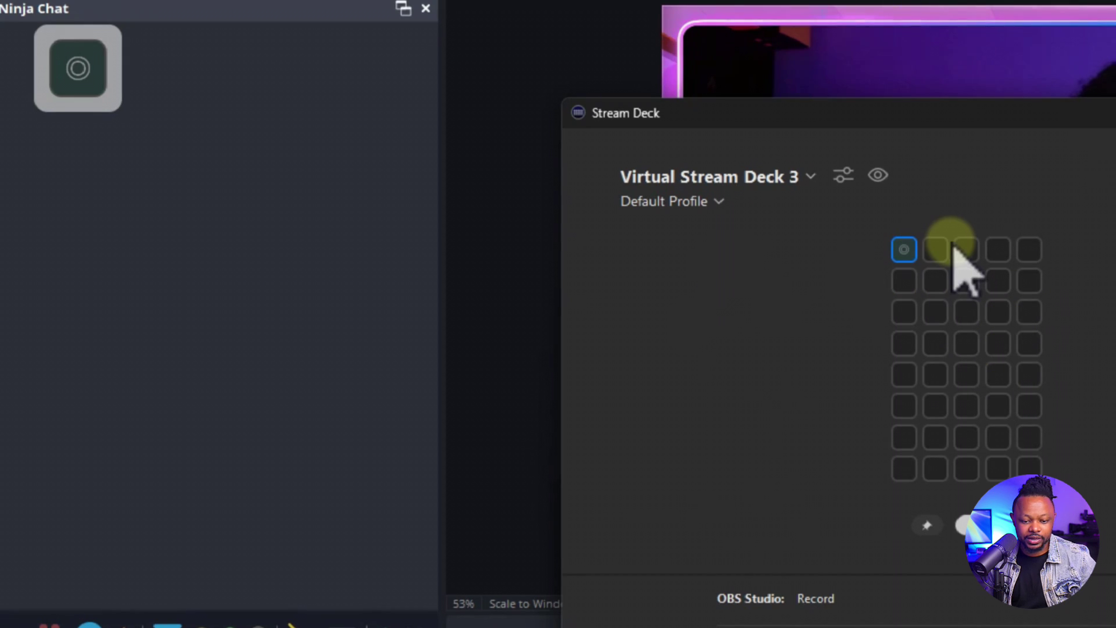
pyautogui.click(967, 627)
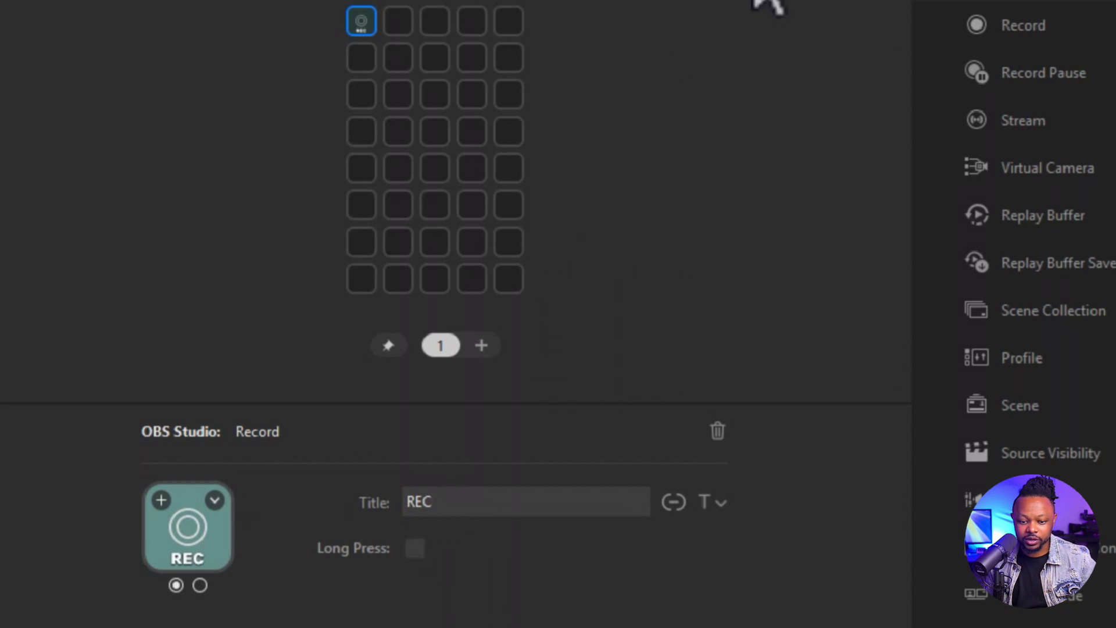
# Give the REC key a red record-button icon from the Icon Library.
pyautogui.click(167, 511)
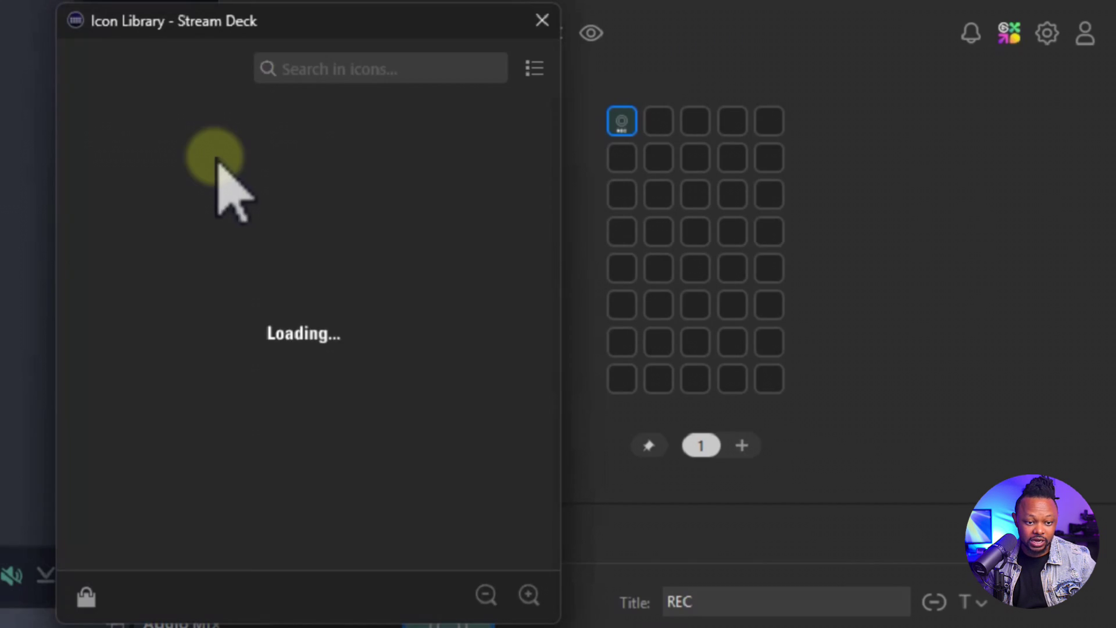
pyautogui.write('reco')
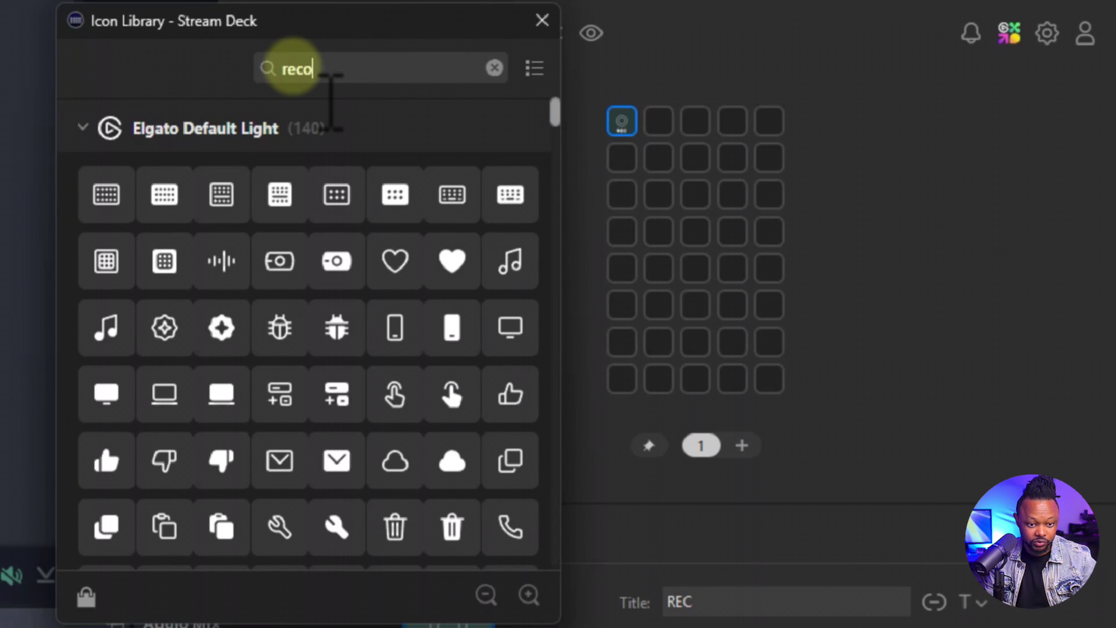
pyautogui.write('r')
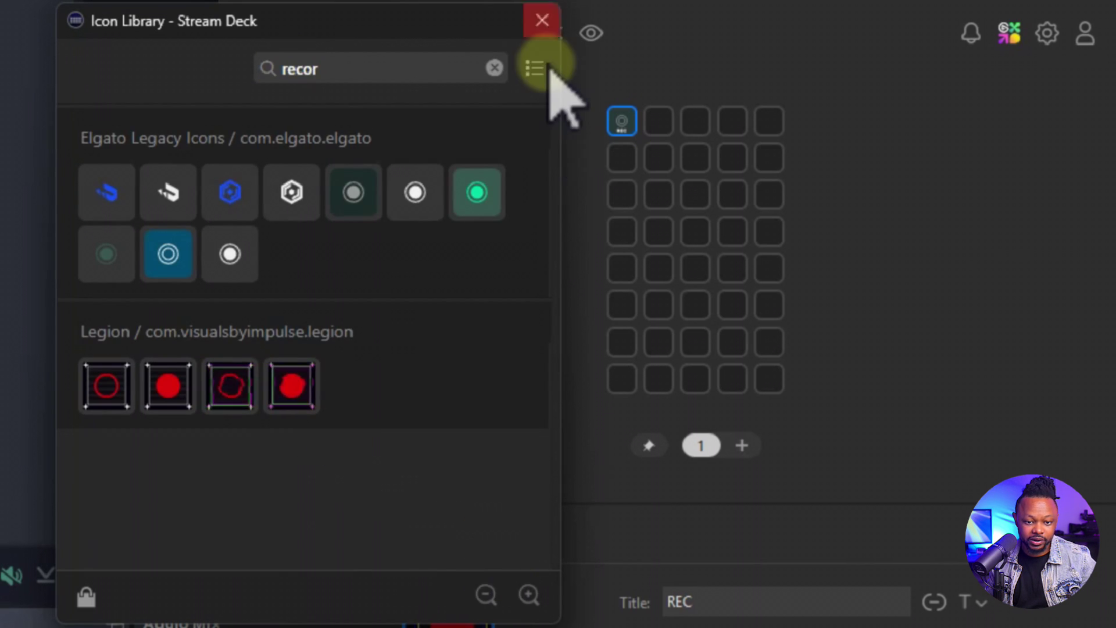
pyautogui.click(543, 20)
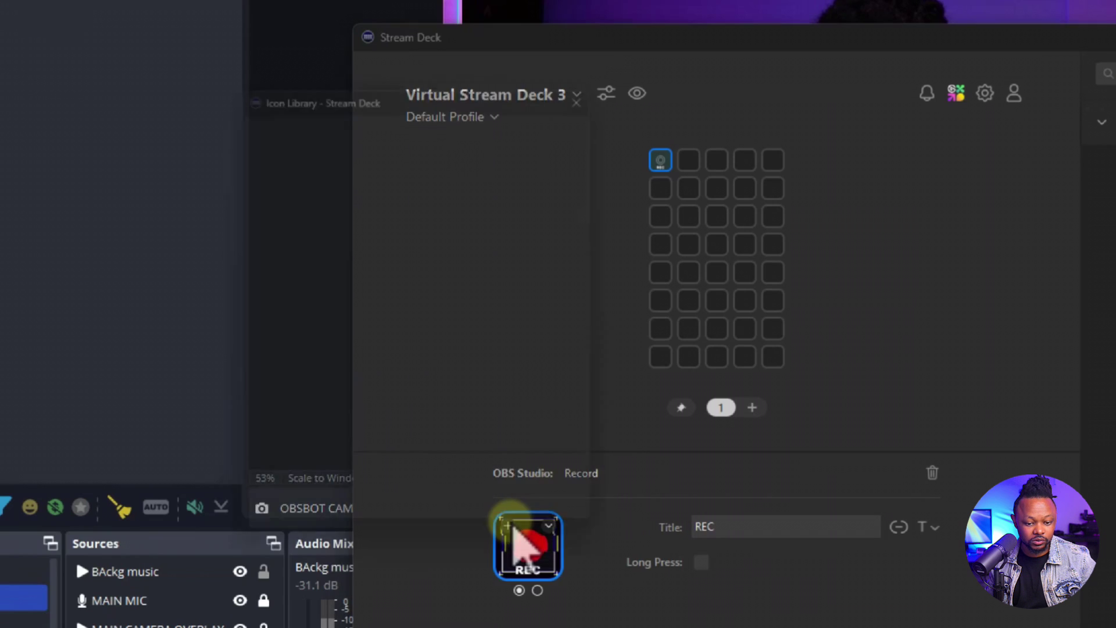
pyautogui.click(650, 582)
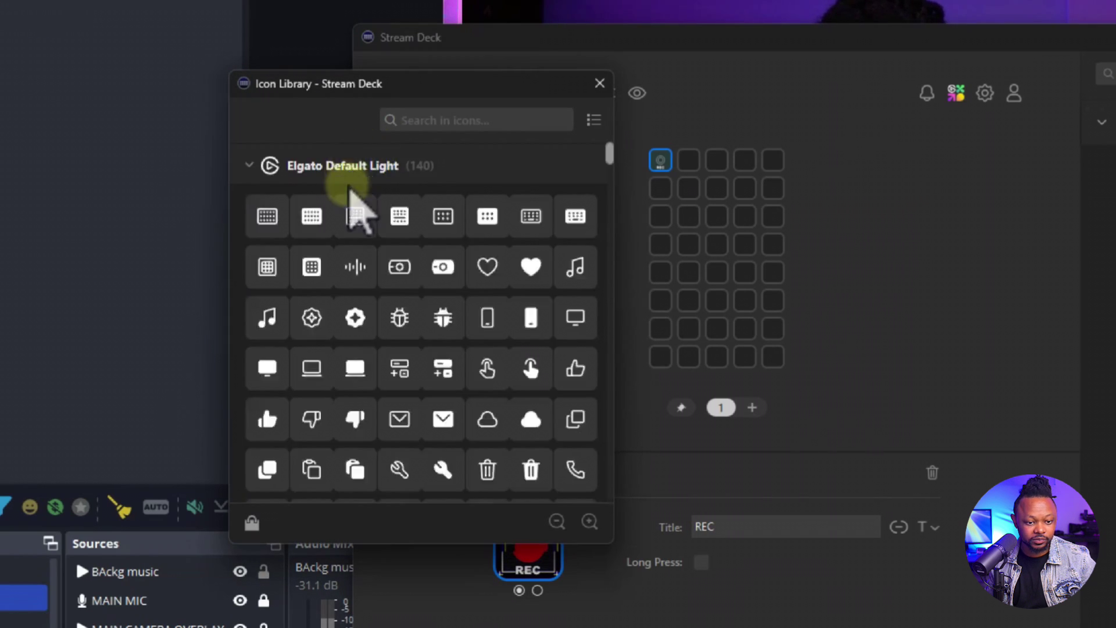
pyautogui.write('reco')
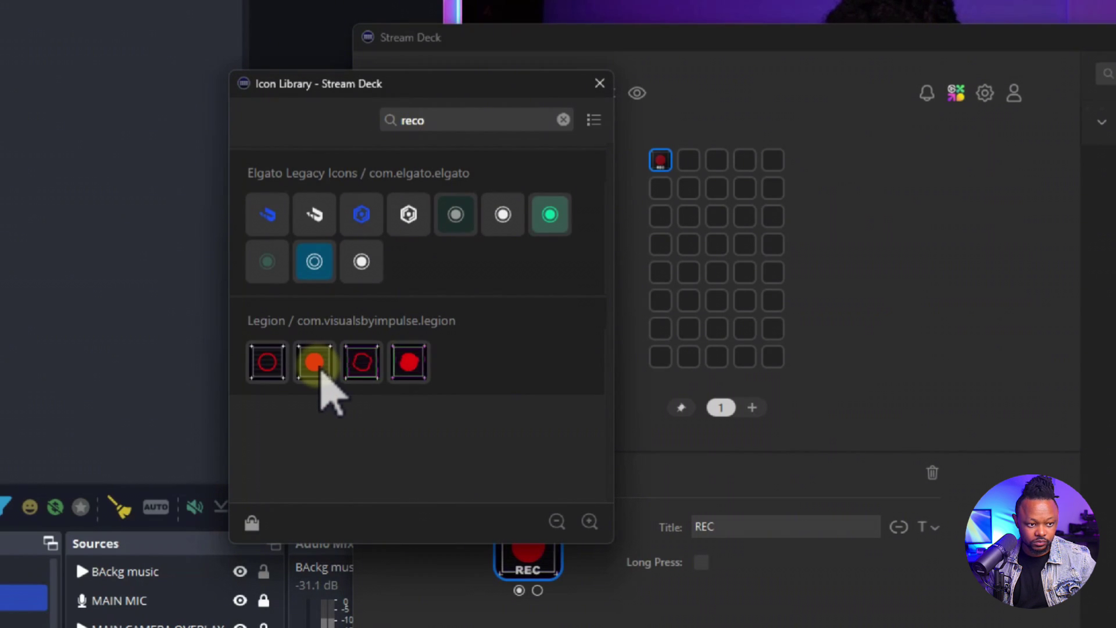
pyautogui.click(599, 84)
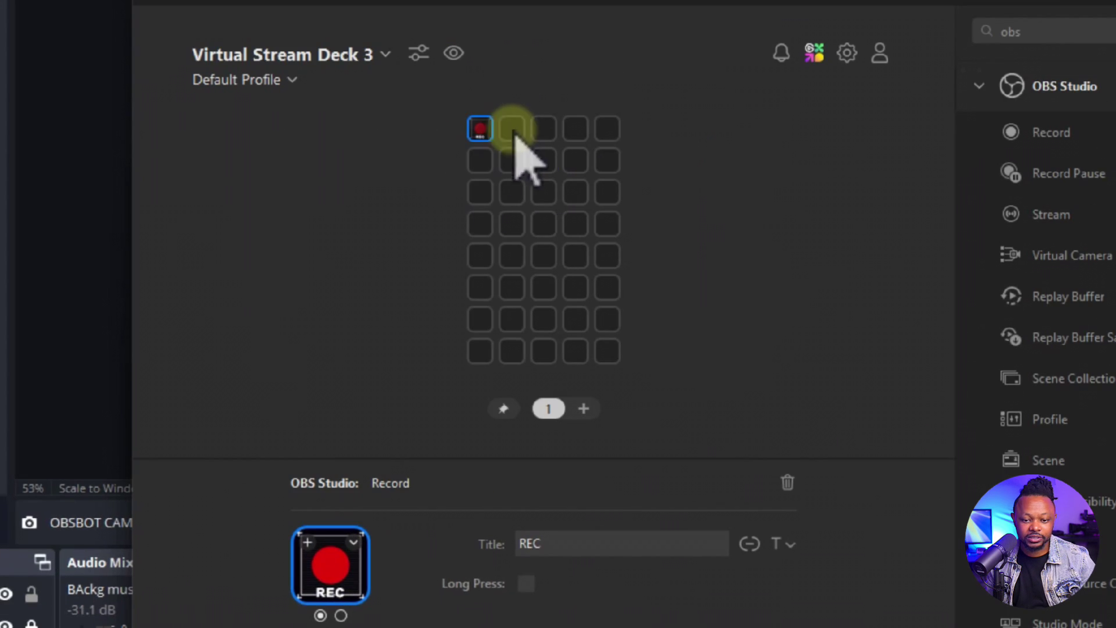
# Put the OBS Stream action on the second key and title it stream.
pyautogui.click(1026, 32)
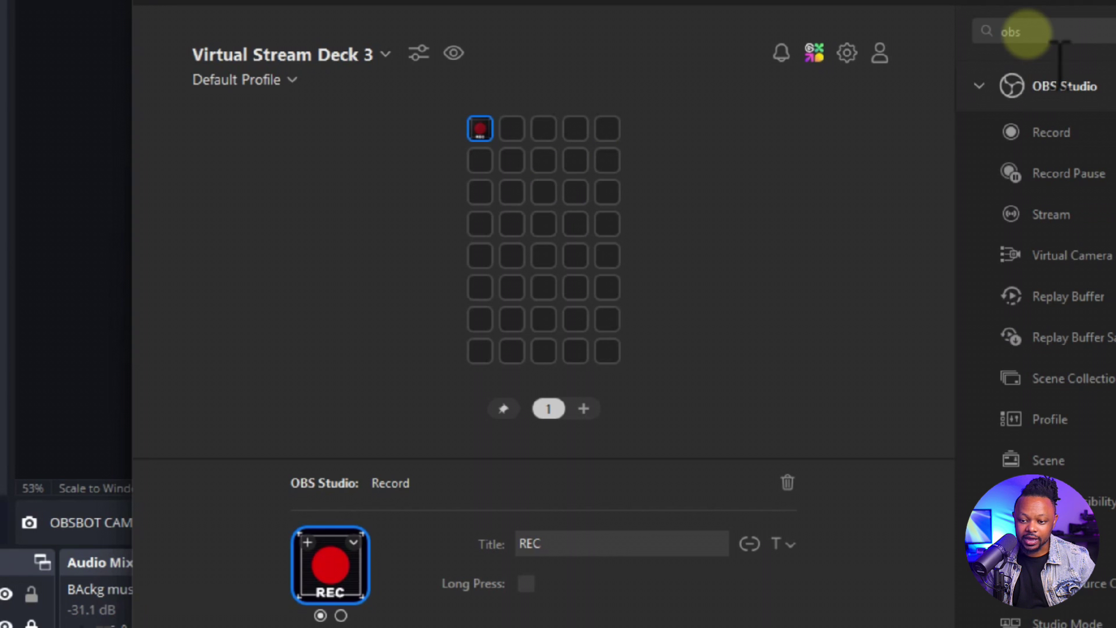
pyautogui.moveTo(1058, 213); pyautogui.dragTo(512, 129)
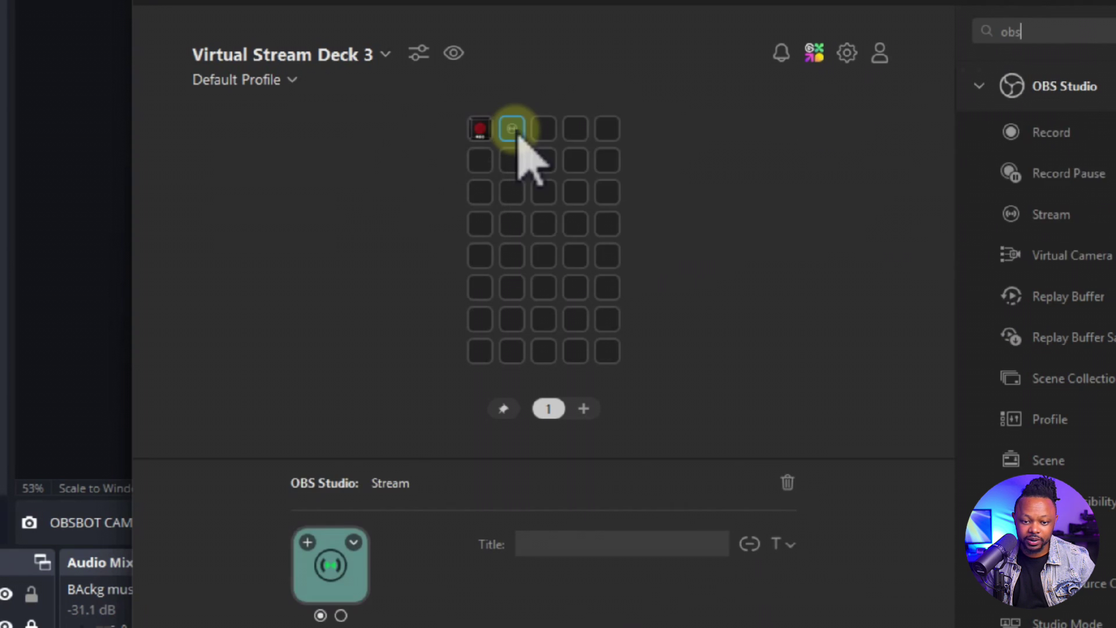
pyautogui.click(568, 542)
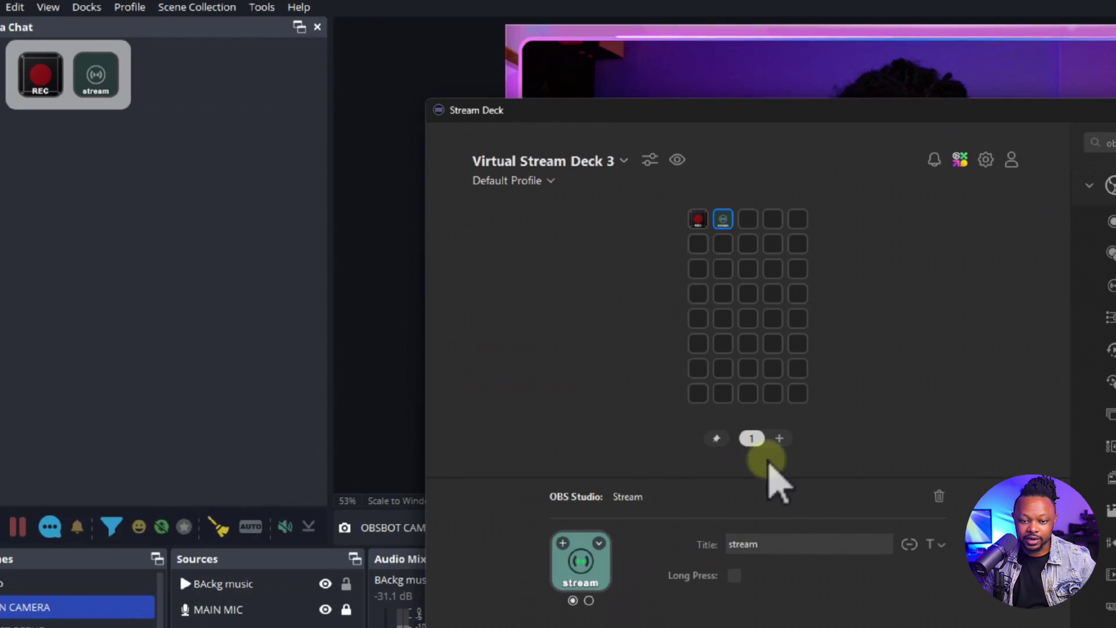
pyautogui.click(756, 152)
# Add OBS Scene keys switching to the Intro and MAIN CAMERA scenes.
pyautogui.moveTo(914, 540); pyautogui.dragTo(315, 236)
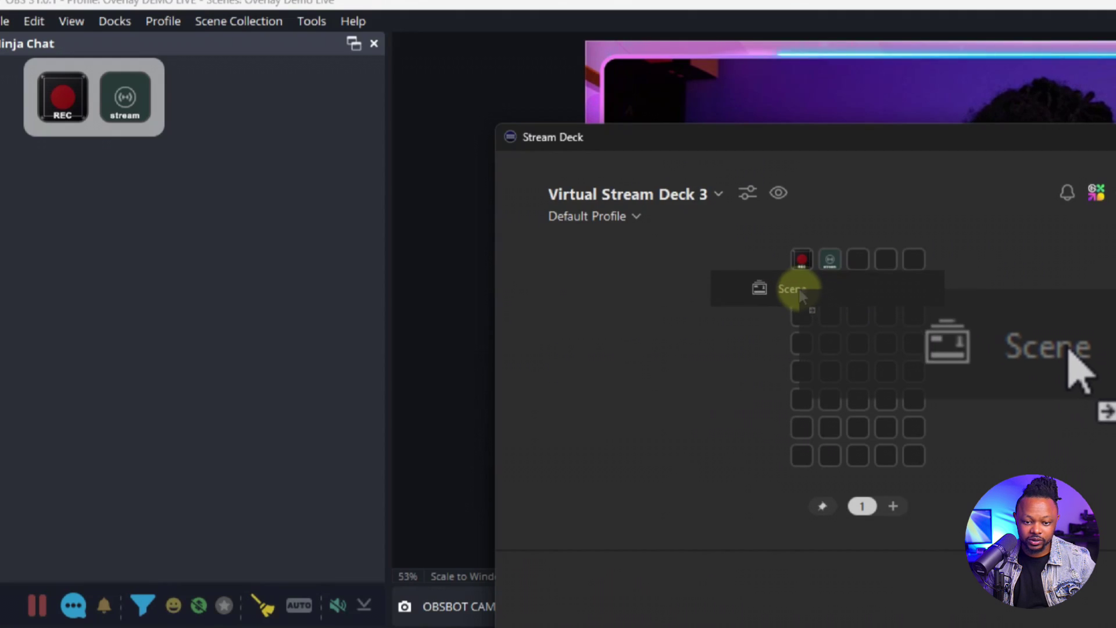
pyautogui.moveTo(802, 296); pyautogui.dragTo(804, 294)
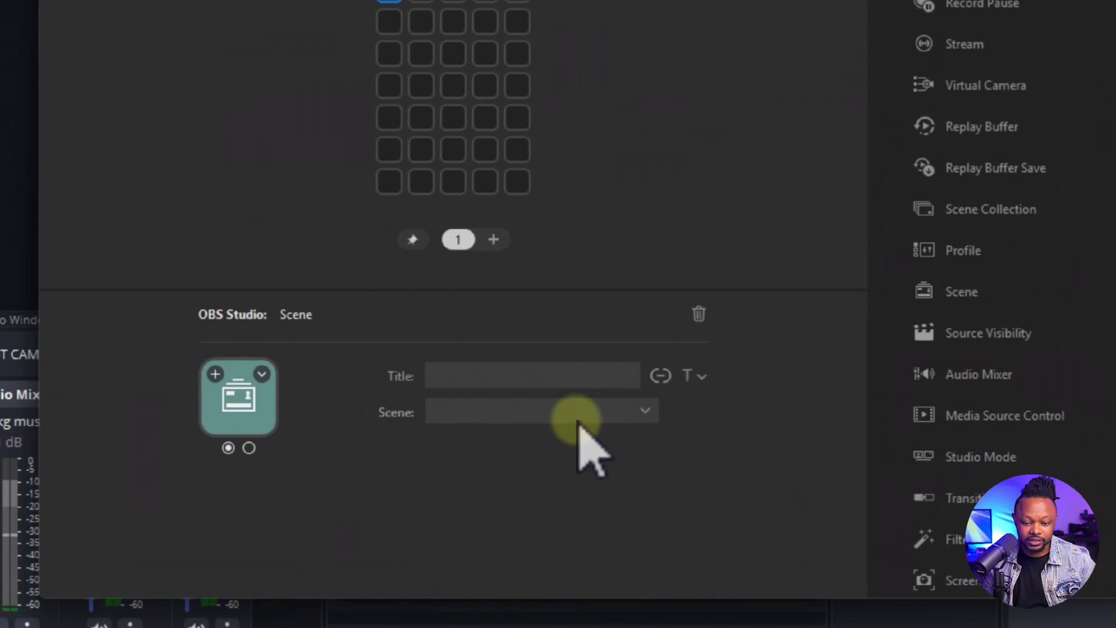
pyautogui.click(511, 413)
pyautogui.click(500, 433)
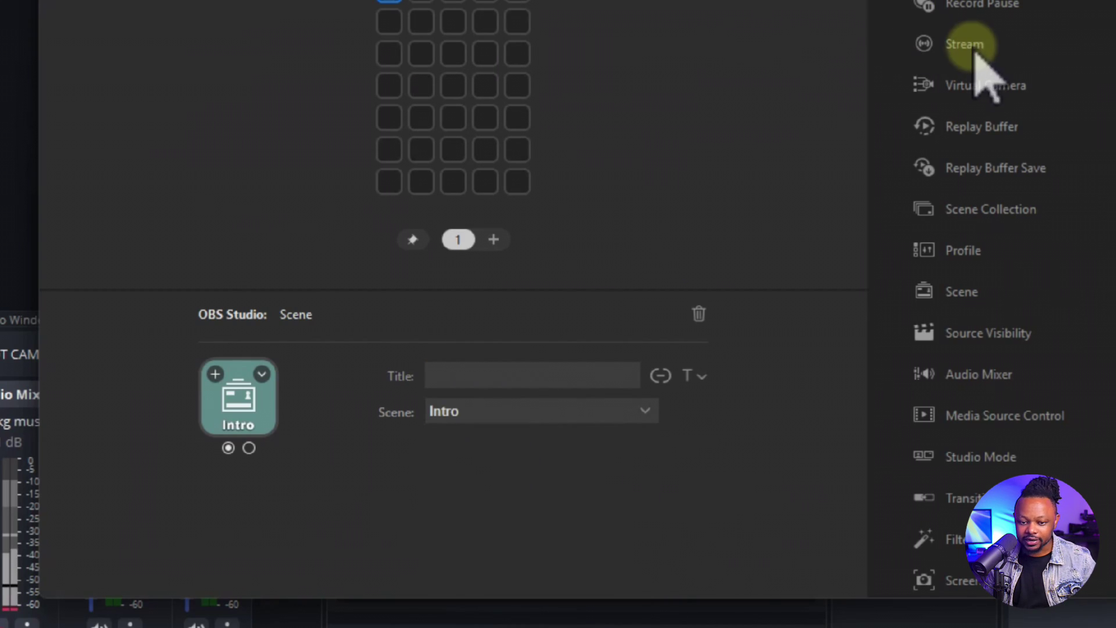
pyautogui.moveTo(963, 291); pyautogui.dragTo(414, 169)
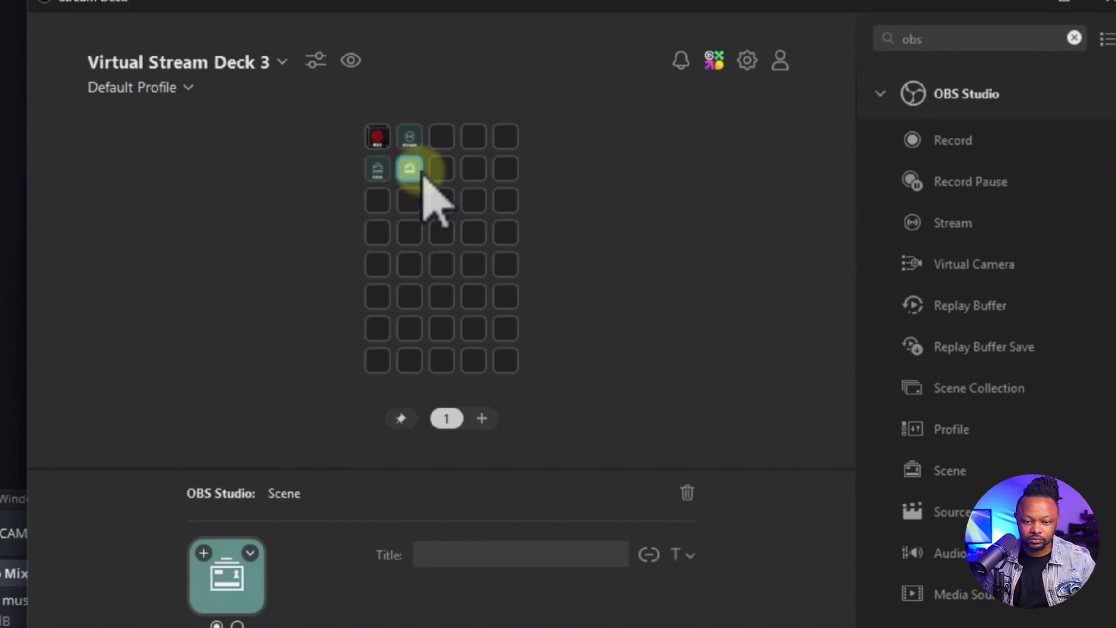
pyautogui.click(446, 414)
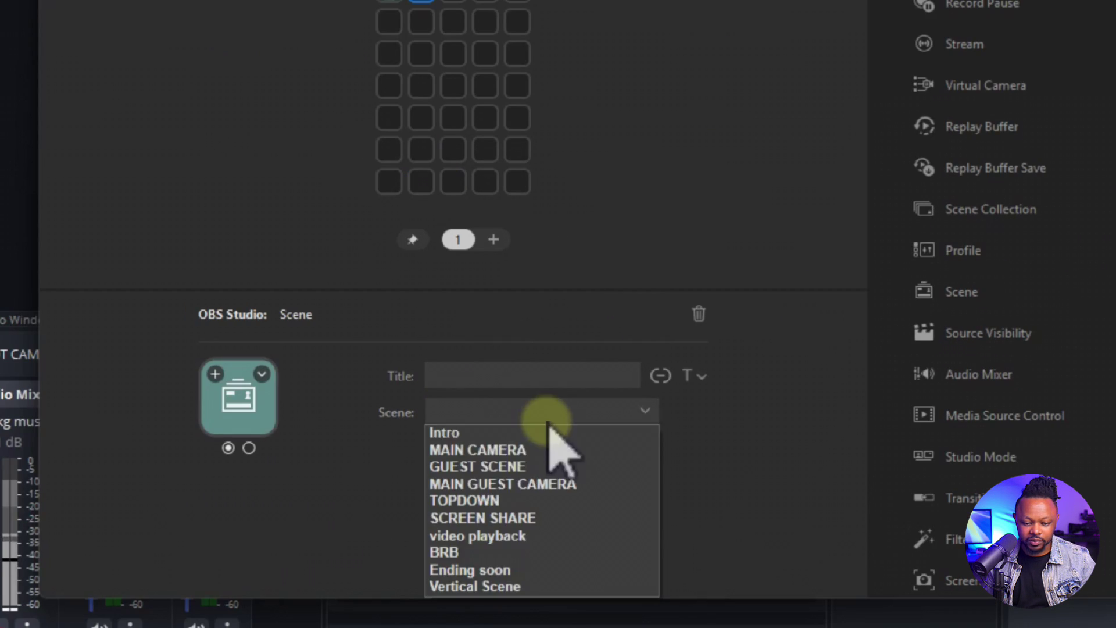
pyautogui.click(472, 450)
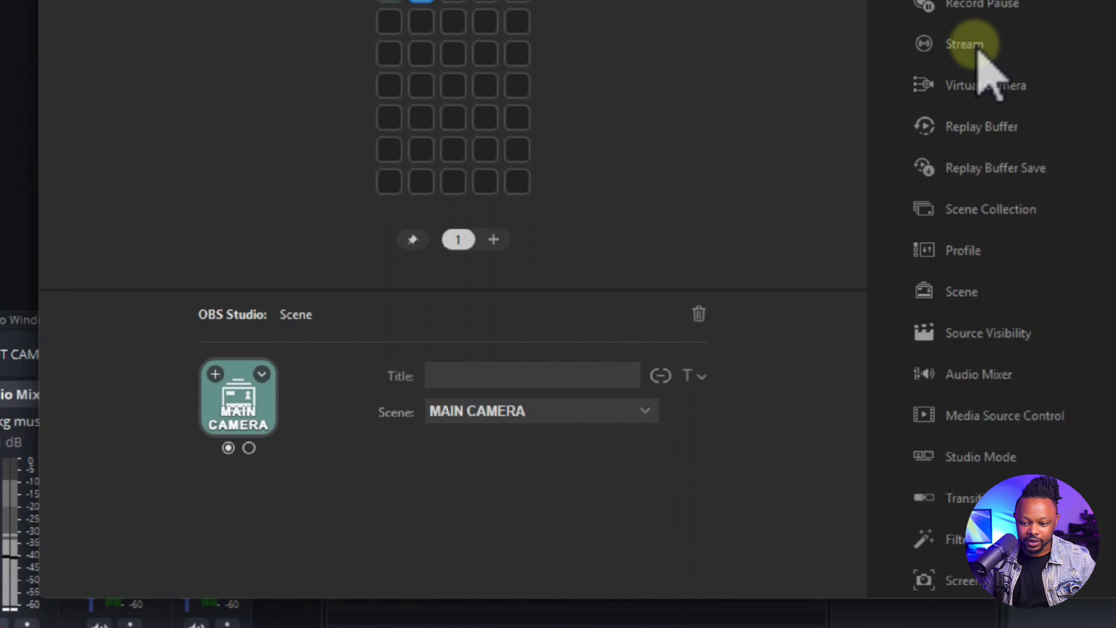
# Add third-row Scene keys for GUEST SCENE and MAIN GUEST CAMERA.
pyautogui.moveTo(963, 291); pyautogui.dragTo(380, 29)
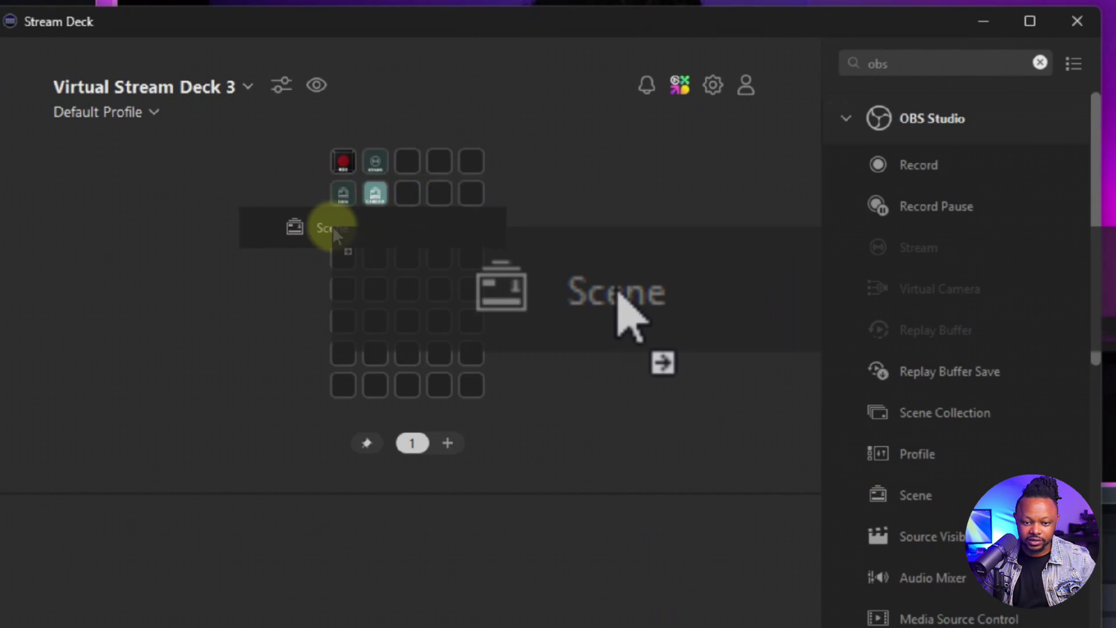
pyautogui.moveTo(334, 233); pyautogui.dragTo(343, 227)
pyautogui.click(481, 610)
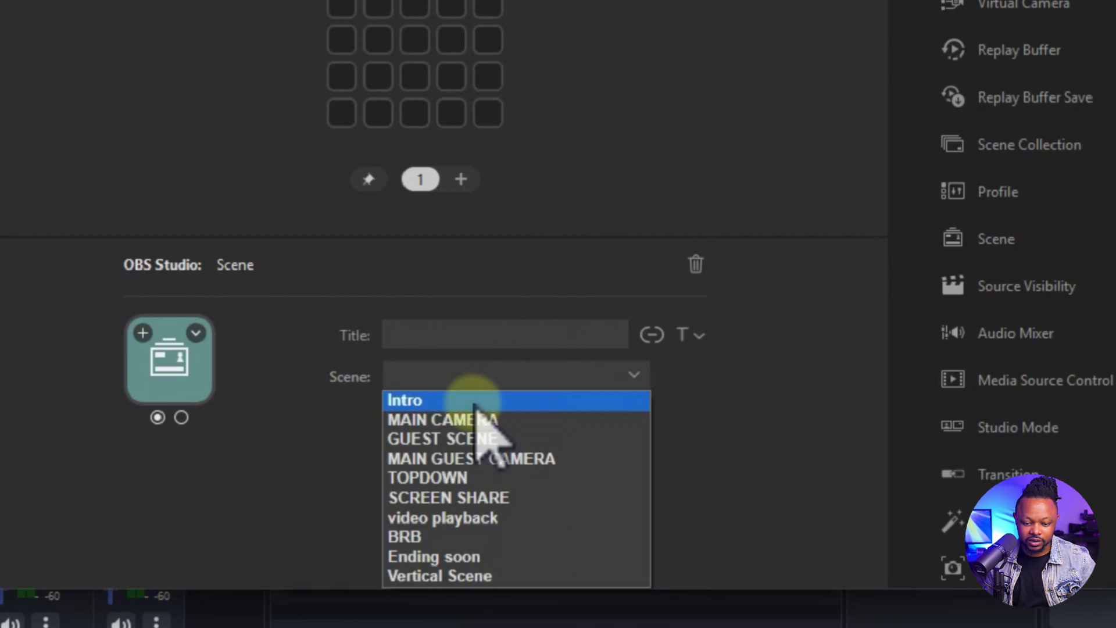
pyautogui.click(504, 440)
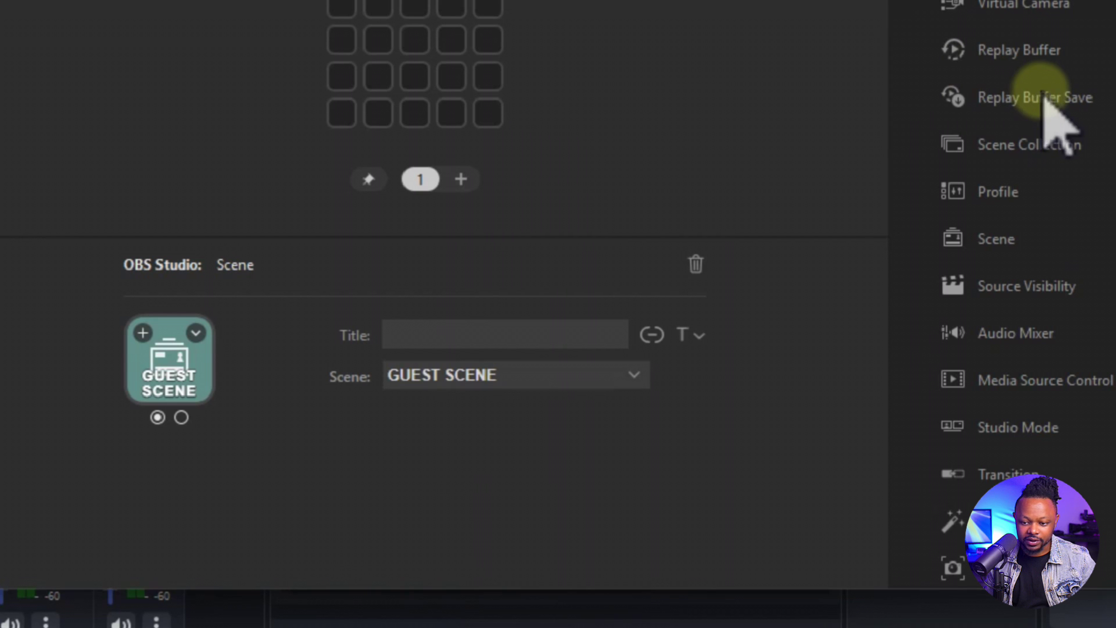
pyautogui.moveTo(997, 239); pyautogui.dragTo(385, 0)
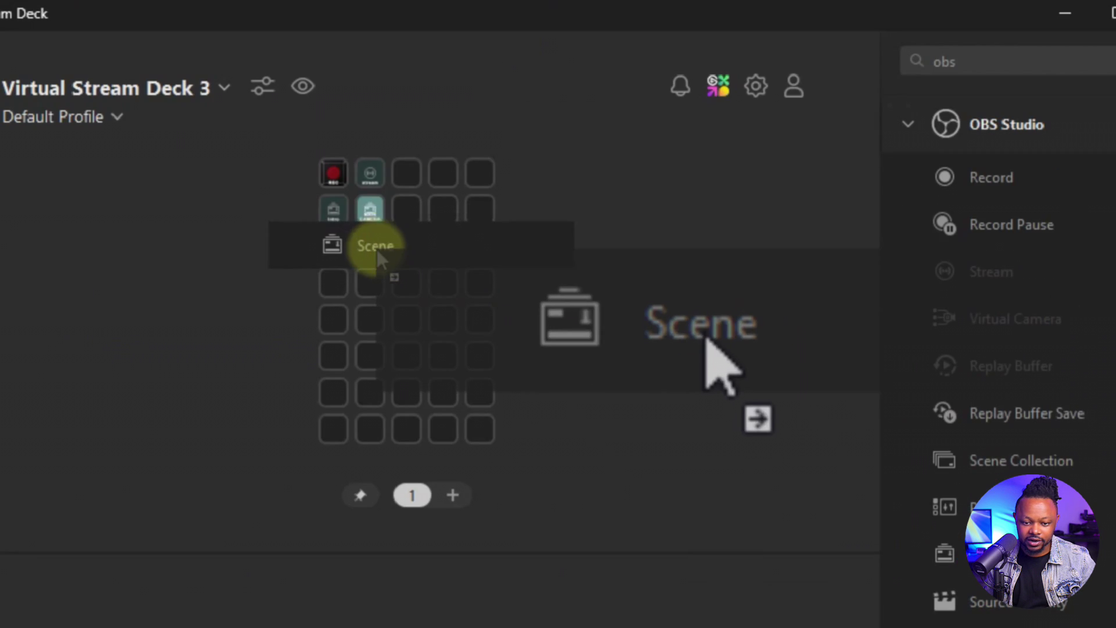
pyautogui.moveTo(377, 250); pyautogui.dragTo(372, 247)
pyautogui.click(695, 362)
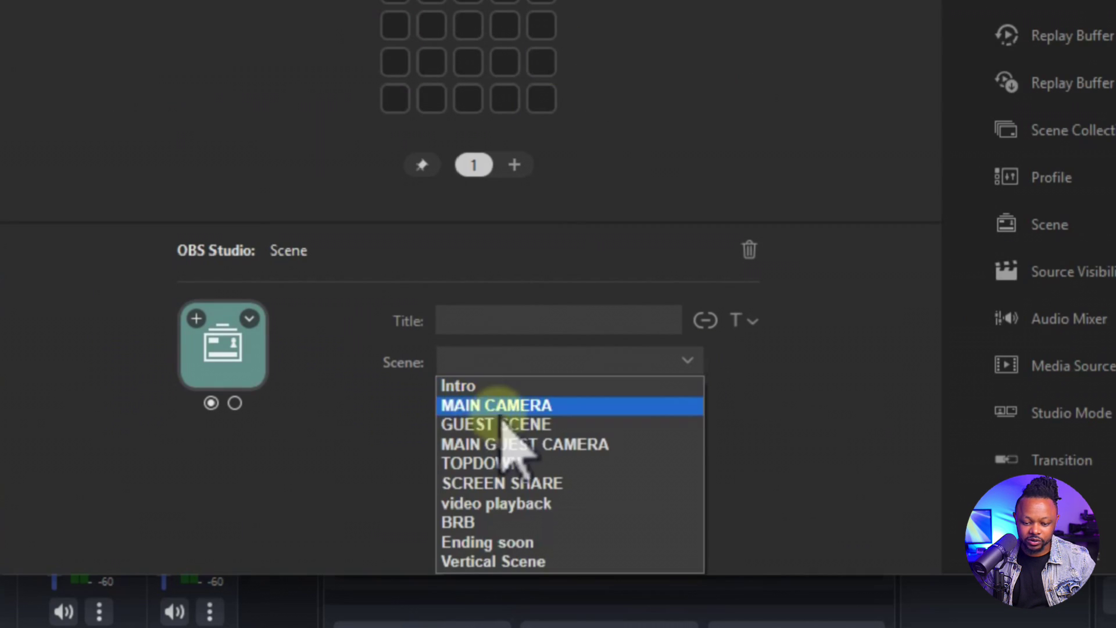
pyautogui.click(573, 446)
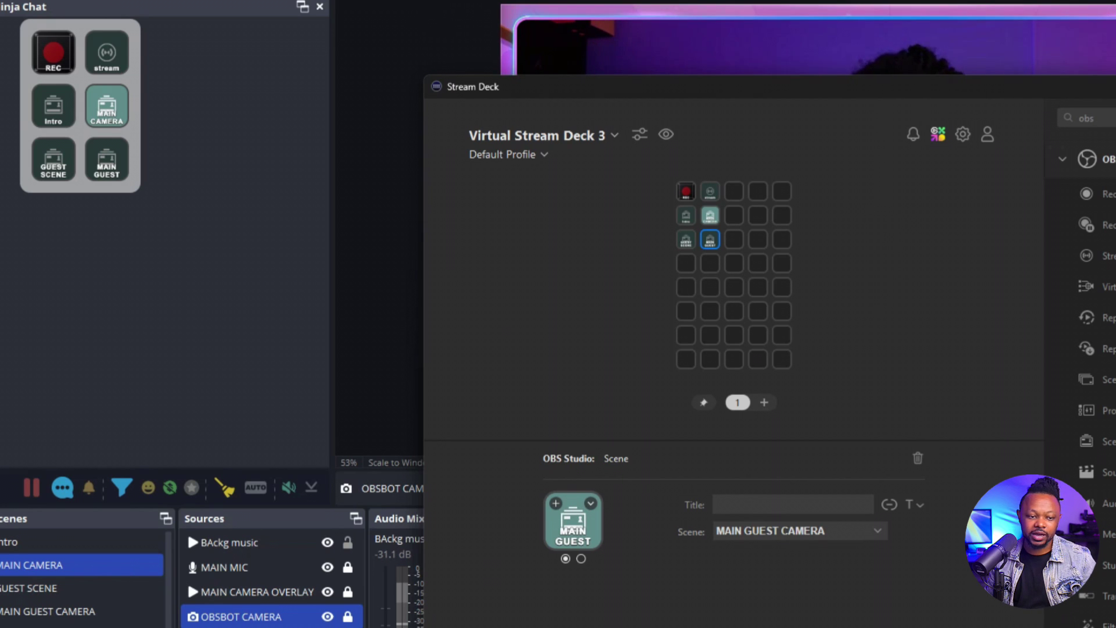
# Cycle OBS through Intro, MAIN CAMERA, GUEST SCENE, MAIN GUEST CAMERA, then back to MAIN CAMERA.
pyautogui.click(391, 62)
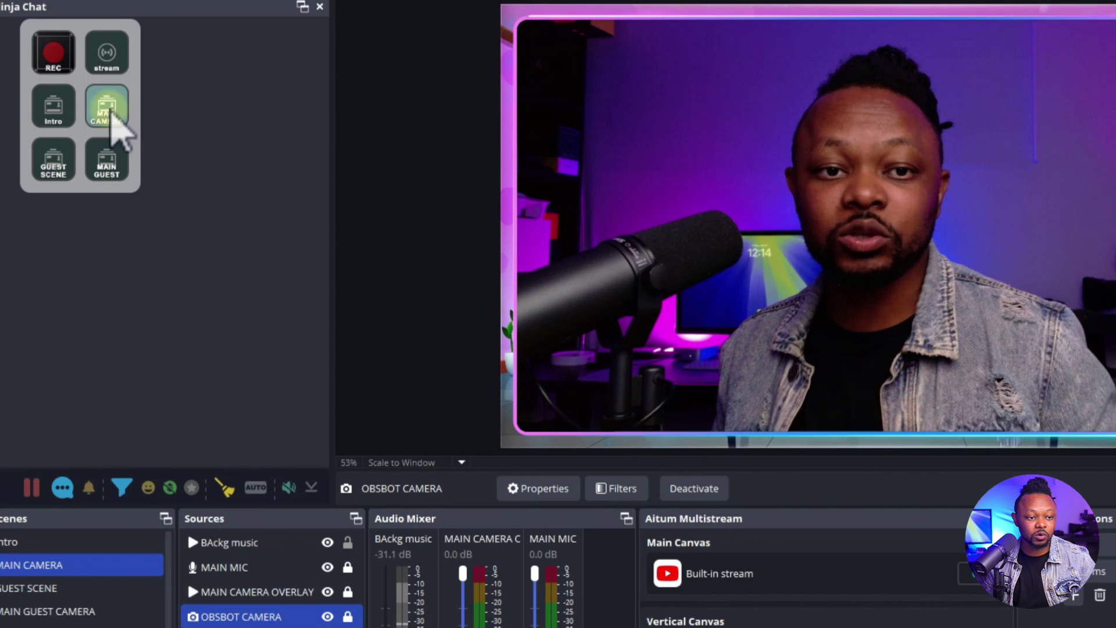
pyautogui.click(53, 108)
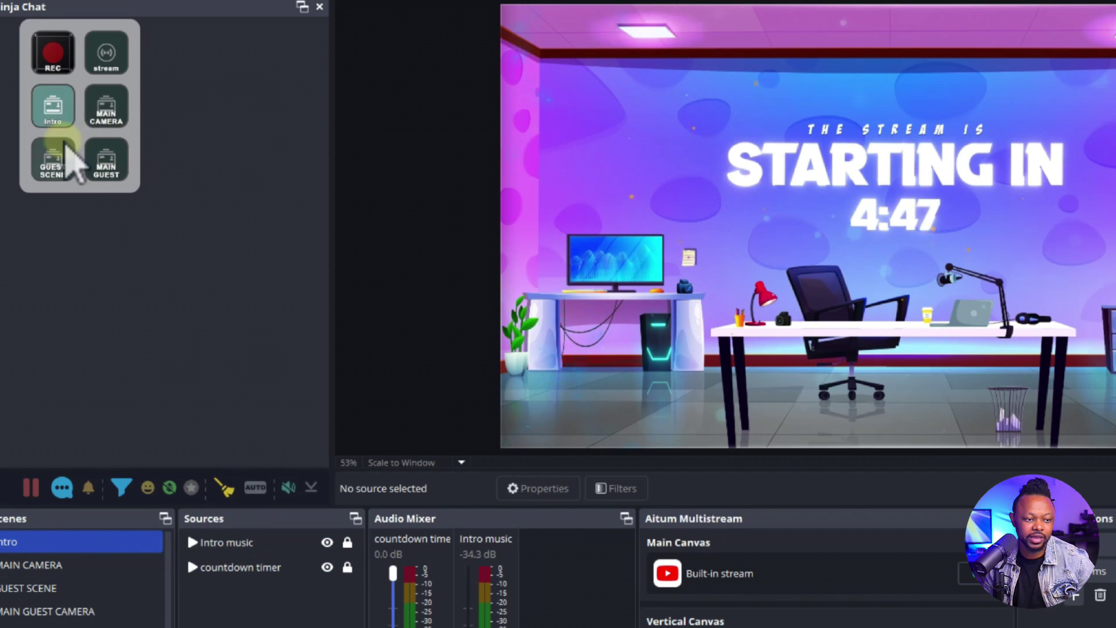
pyautogui.click(110, 117)
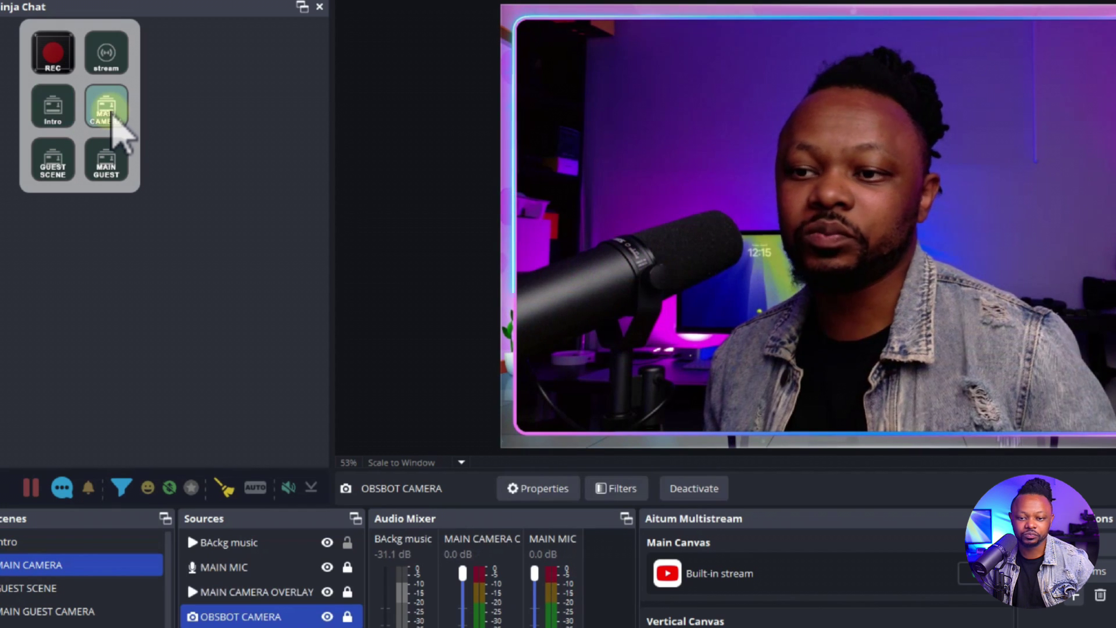
pyautogui.click(61, 168)
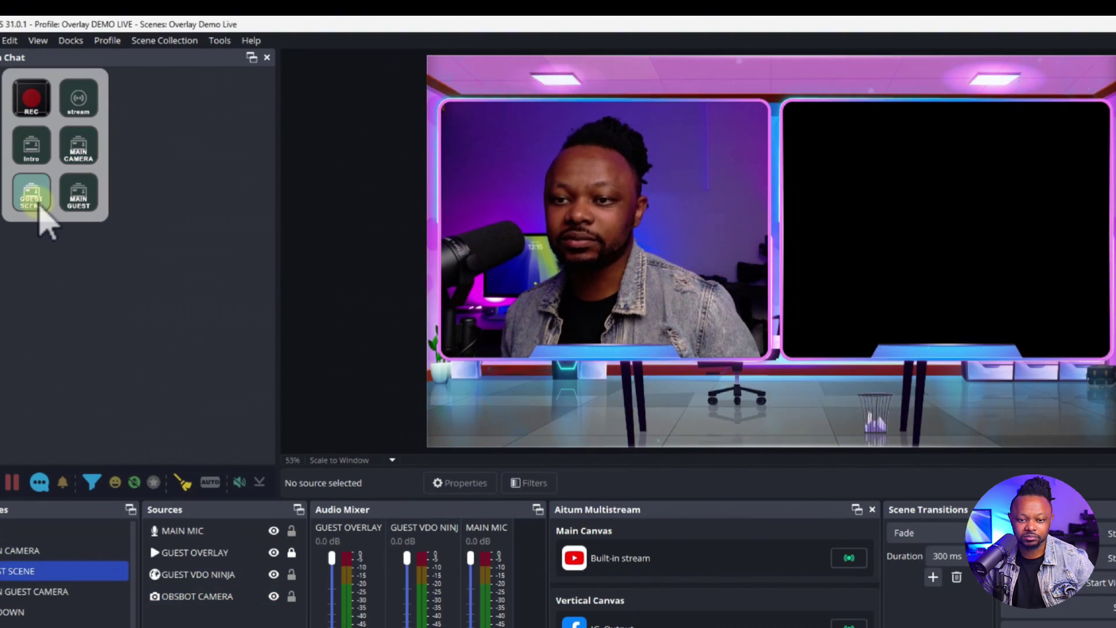
pyautogui.click(88, 200)
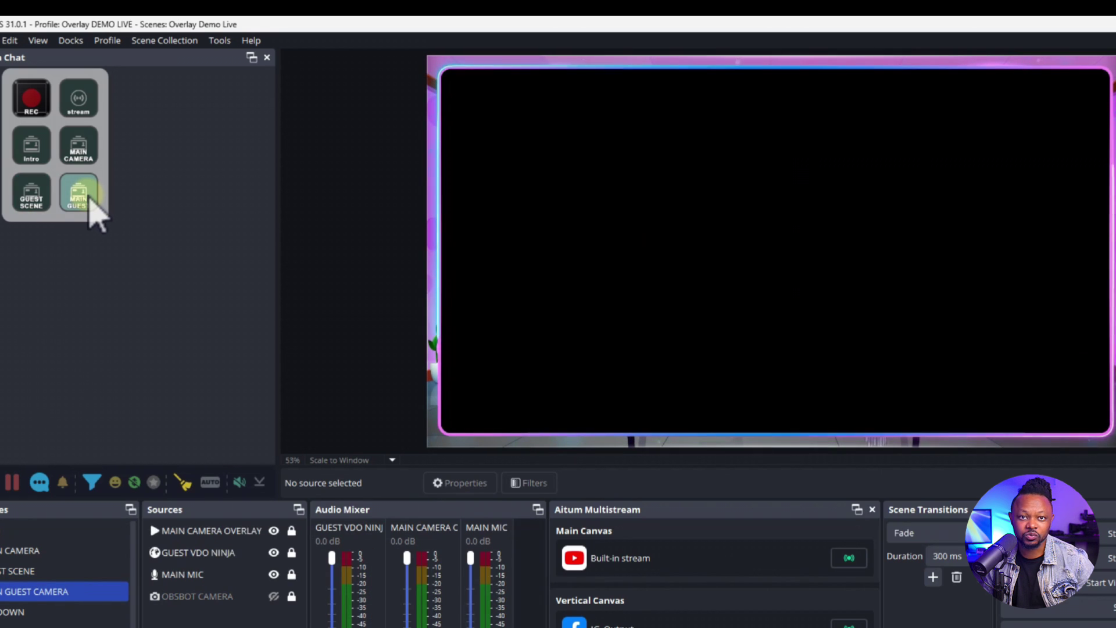
pyautogui.click(75, 150)
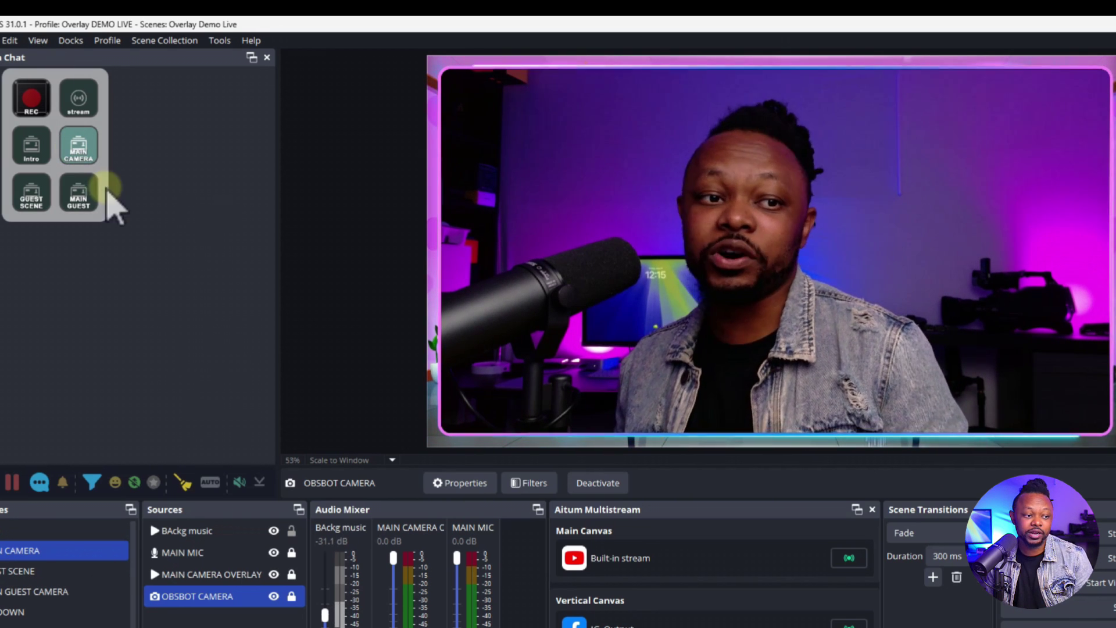
# Add a Cinematic key, trigger it twice, then start recording with REC.
pyautogui.moveTo(6, 216); pyautogui.dragTo(141, 87)
pyautogui.click(144, 106)
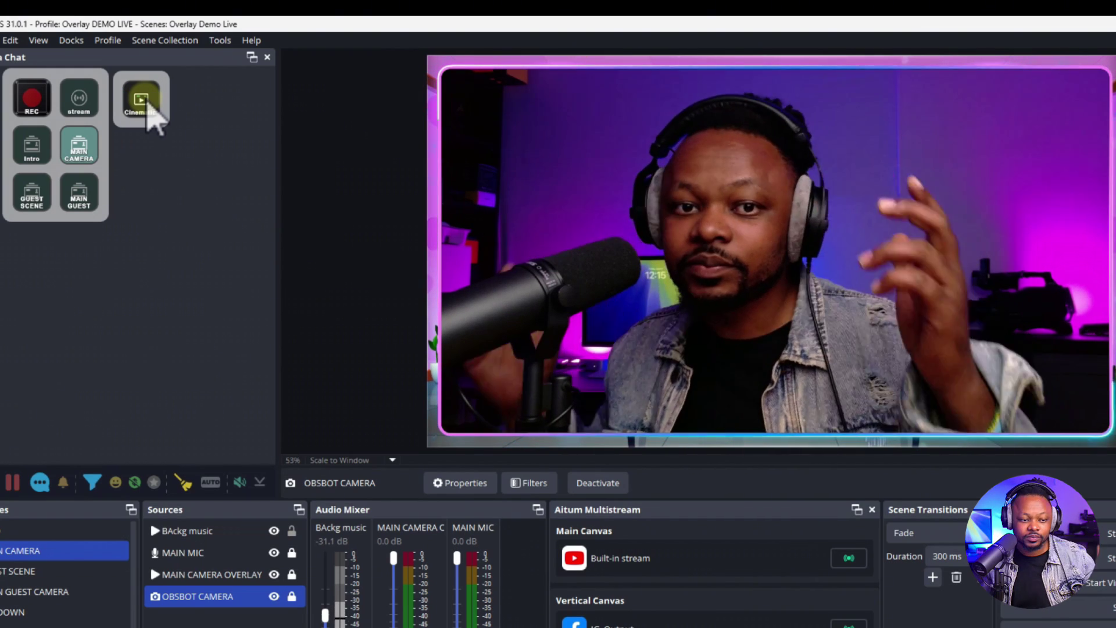
pyautogui.click(147, 108)
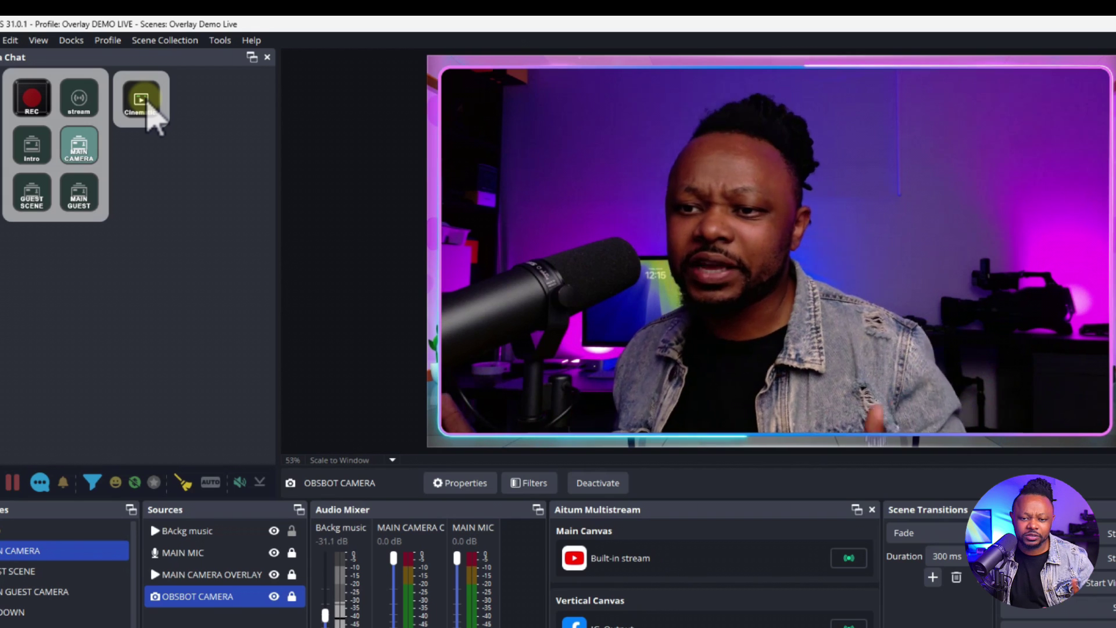
pyautogui.click(33, 100)
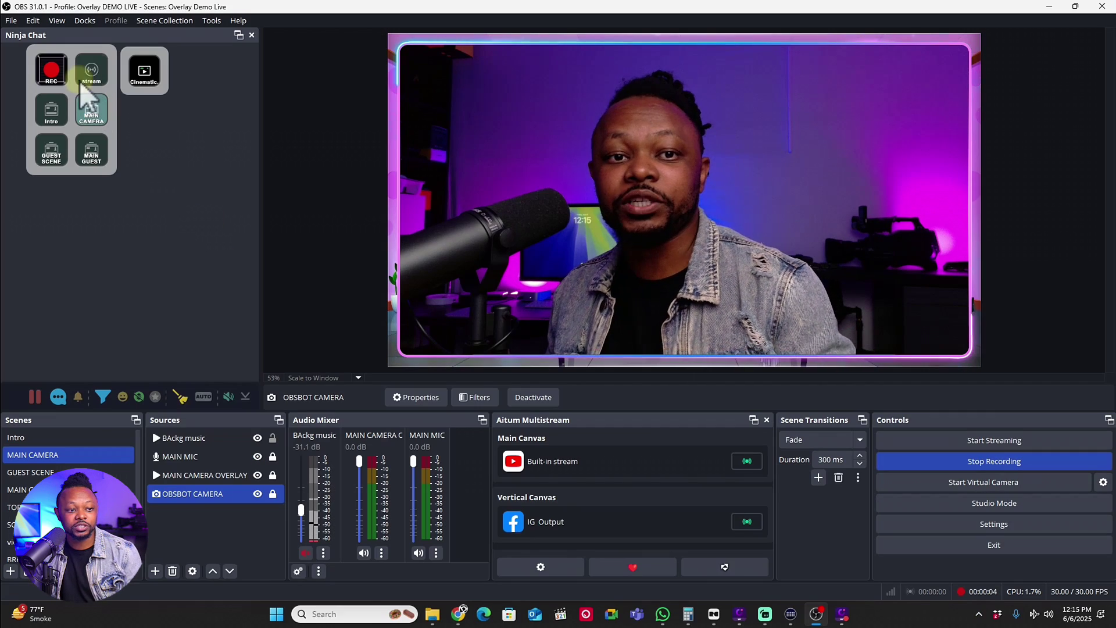
# Press the floating deck's REC key to stop and save the recording.
pyautogui.click(51, 70)
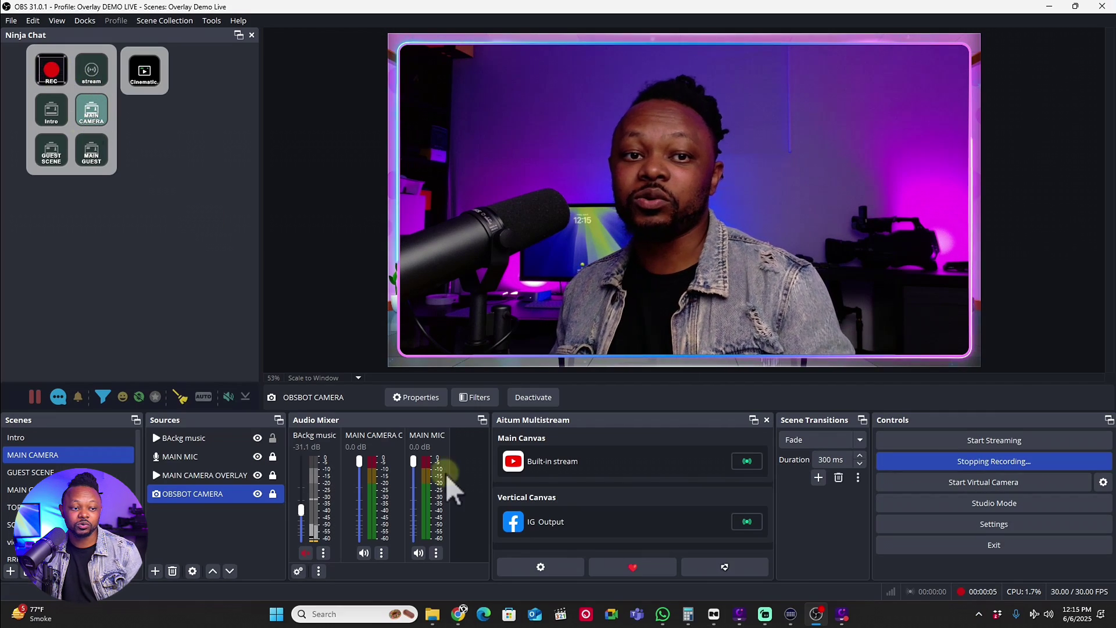